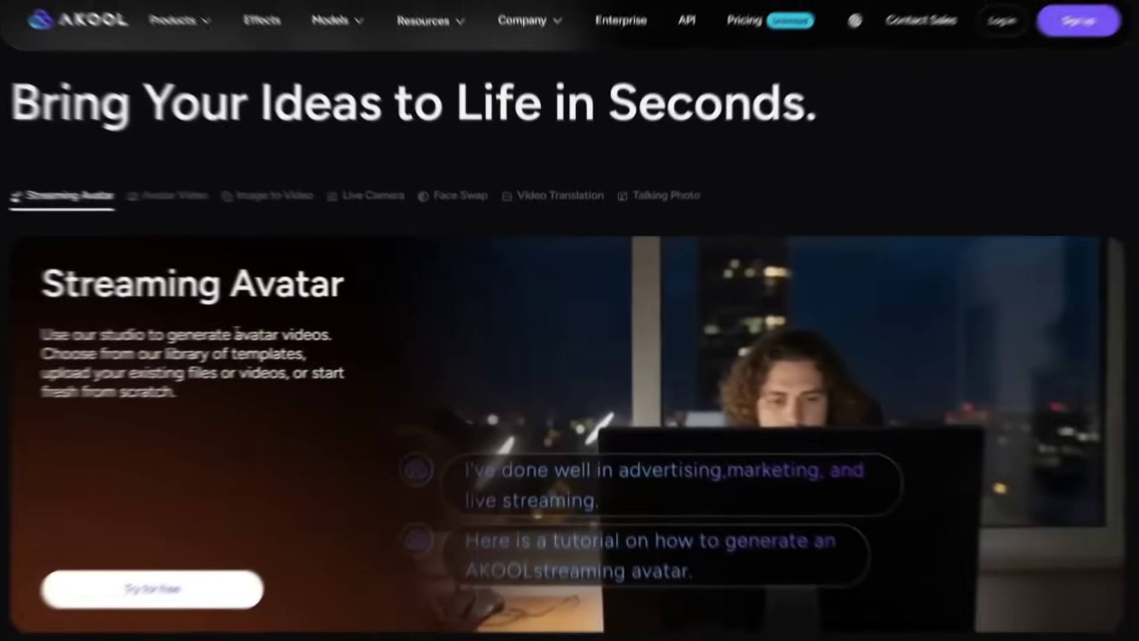
{"action": "scroll", "coordinate": [318, 333], "scroll_direction": "down", "scroll_amount": 3}
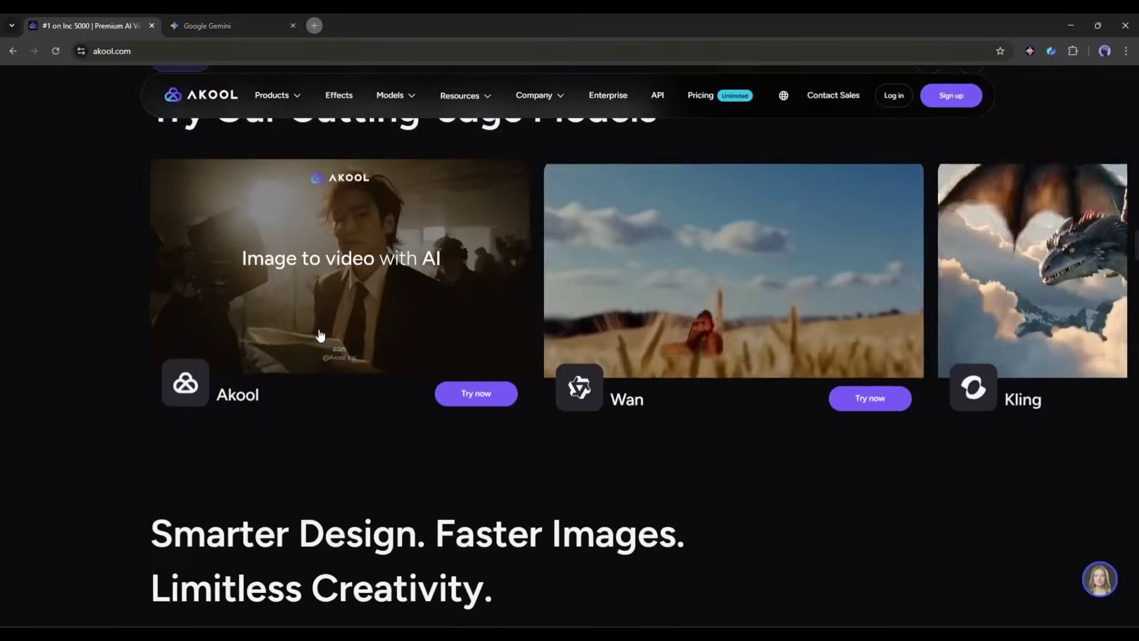
Browse the Akool home page and advance the models showcase to more models
{"action": "scroll", "coordinate": [470, 338], "scroll_direction": "up", "scroll_amount": 3}
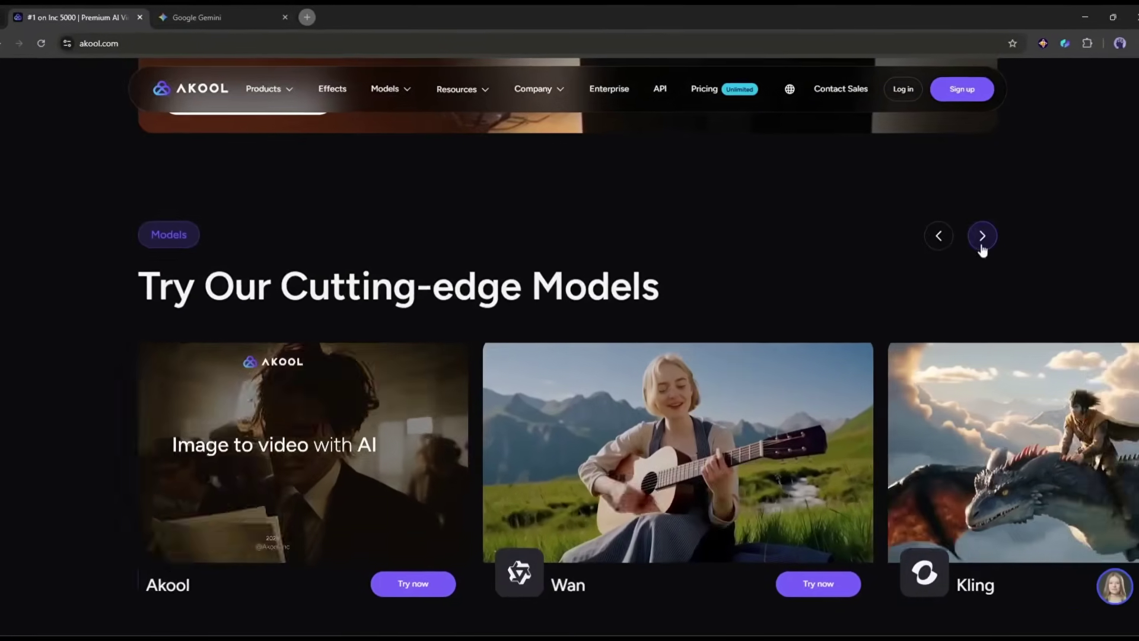
{"action": "left_click", "coordinate": [973, 237]}
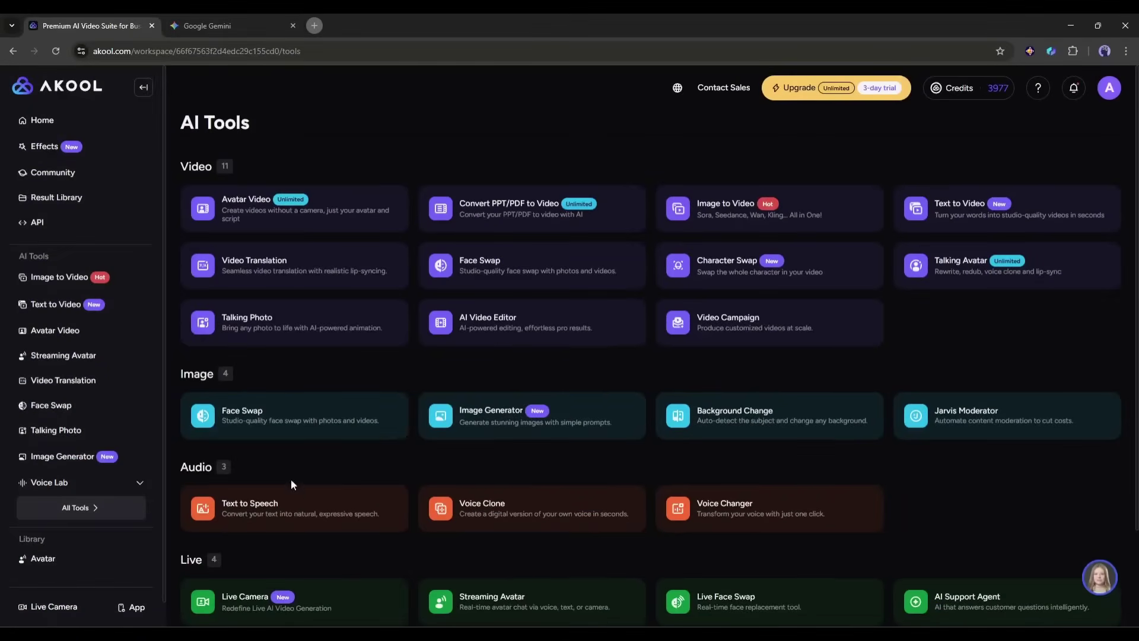
{"action": "scroll", "coordinate": [291, 478], "scroll_direction": "down", "scroll_amount": 2}
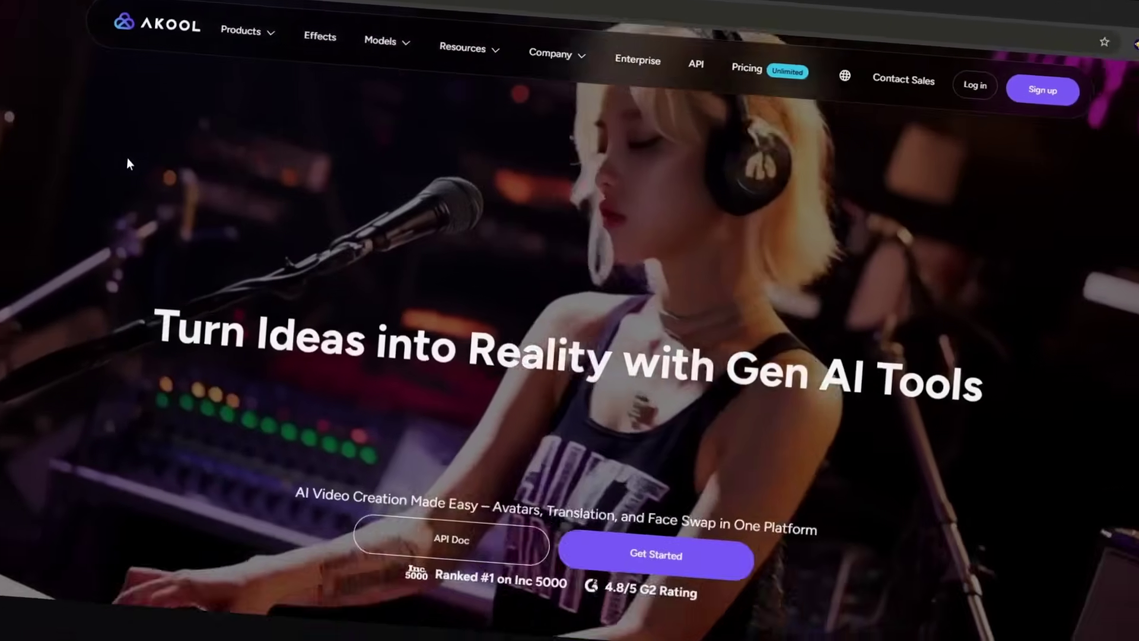
{"action": "scroll", "coordinate": [127, 158], "scroll_direction": "down", "scroll_amount": 5}
{"action": "scroll", "coordinate": [968, 157], "scroll_direction": "down", "scroll_amount": 3}
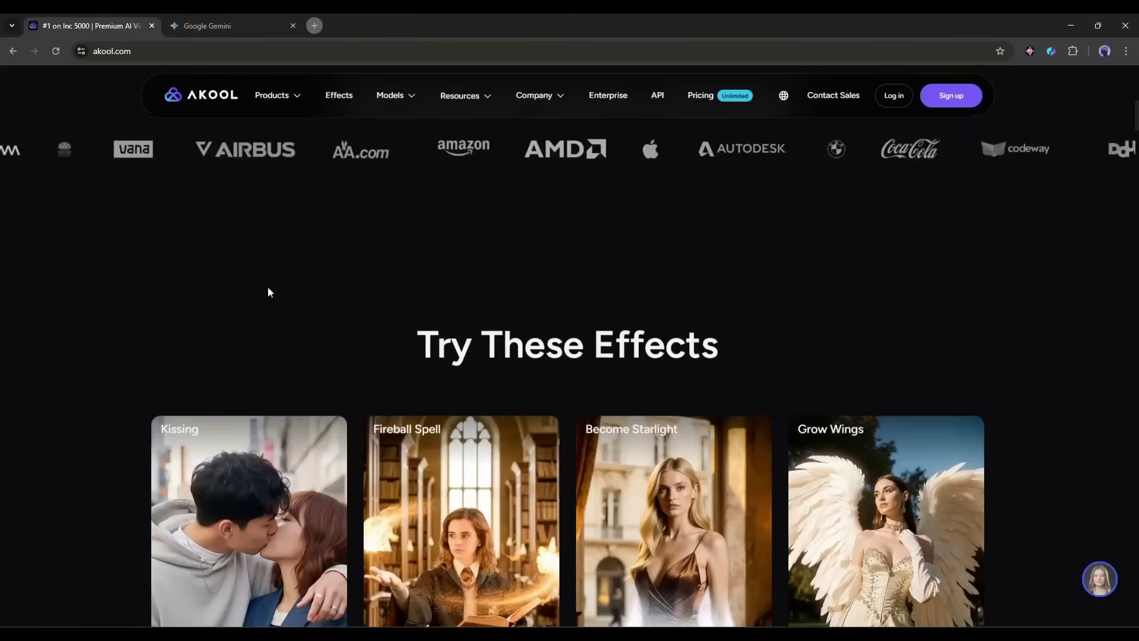
{"action": "scroll", "coordinate": [268, 292], "scroll_direction": "down", "scroll_amount": 4}
{"action": "scroll", "coordinate": [895, 343], "scroll_direction": "down", "scroll_amount": 5}
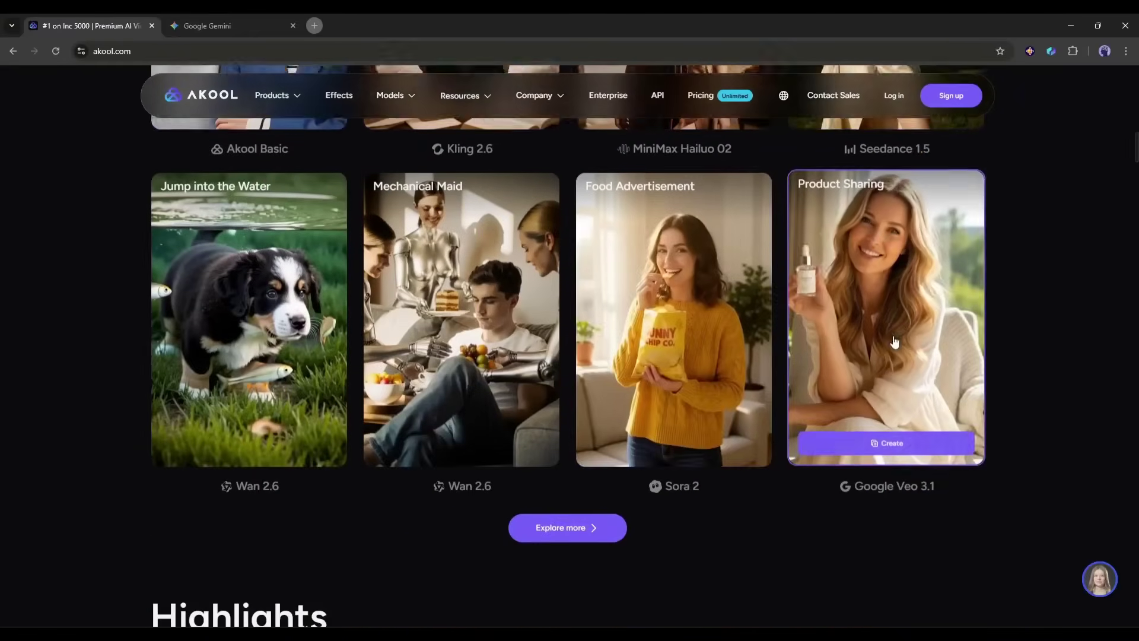
{"action": "scroll", "coordinate": [207, 332], "scroll_direction": "down", "scroll_amount": 7}
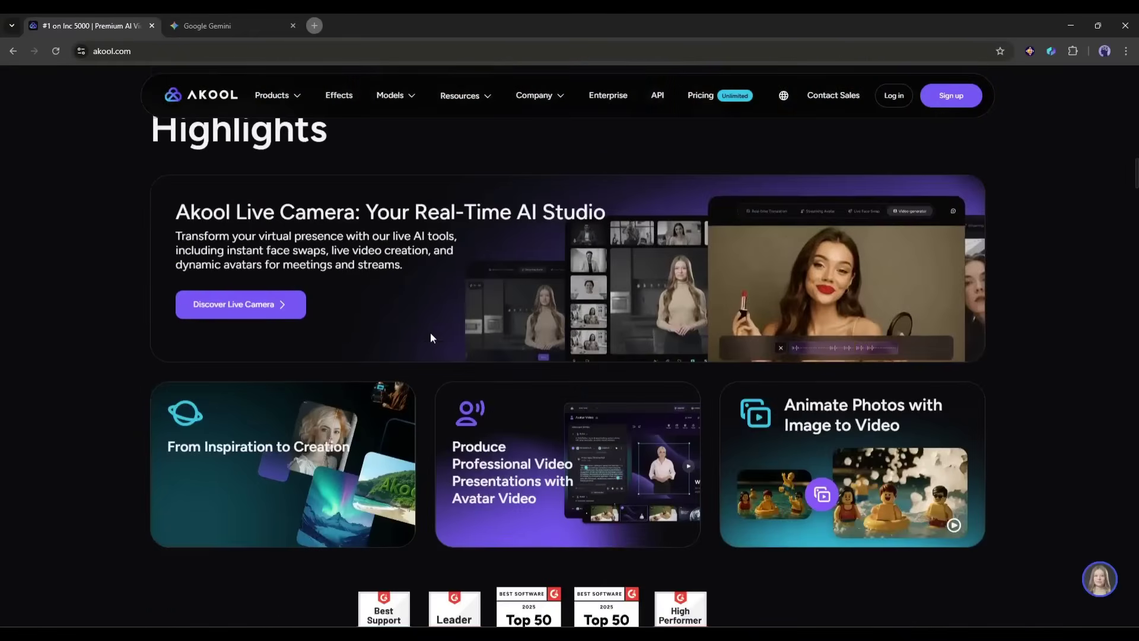
{"action": "scroll", "coordinate": [431, 337], "scroll_direction": "down", "scroll_amount": 20}
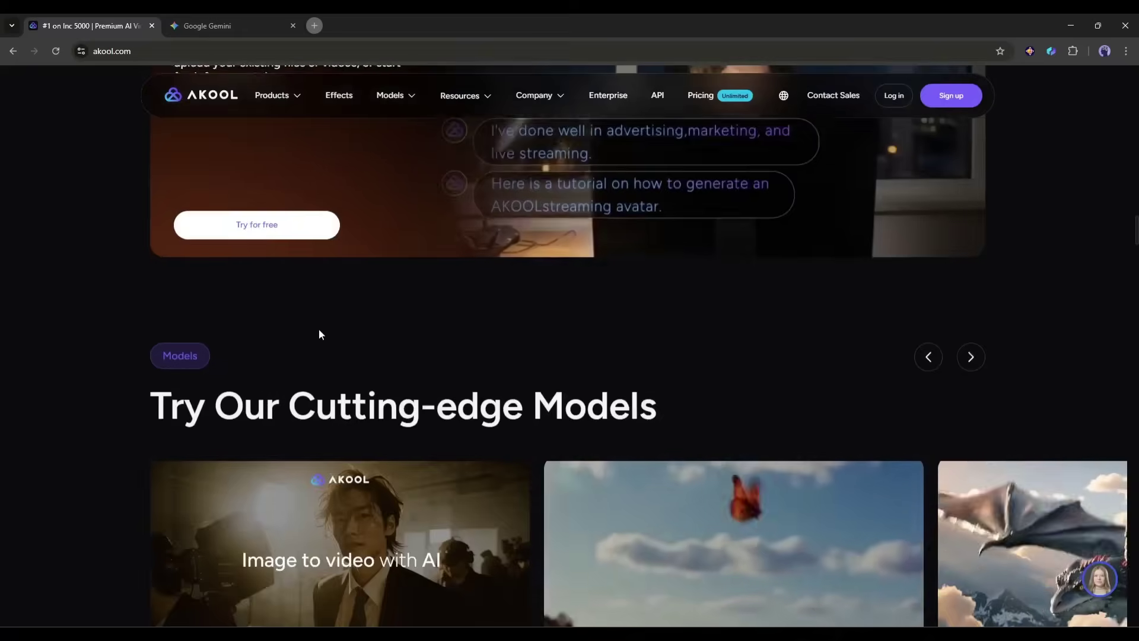
{"action": "scroll", "coordinate": [319, 332], "scroll_direction": "down", "scroll_amount": 5}
{"action": "scroll", "coordinate": [832, 369], "scroll_direction": "up", "scroll_amount": 3}
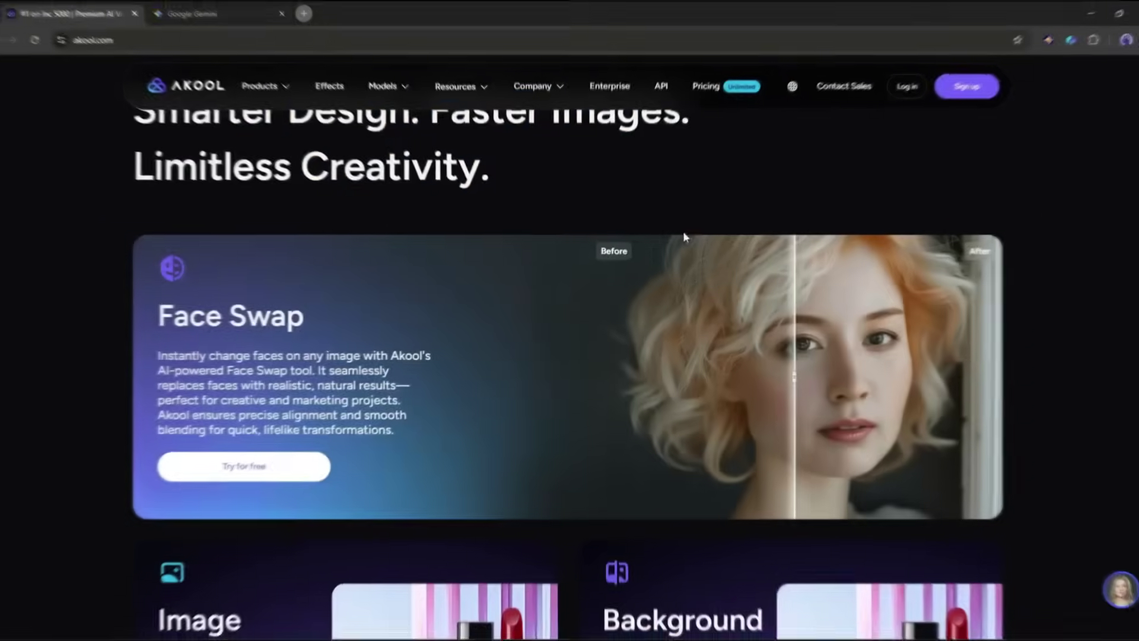
{"action": "scroll", "coordinate": [684, 236], "scroll_direction": "down", "scroll_amount": 5}
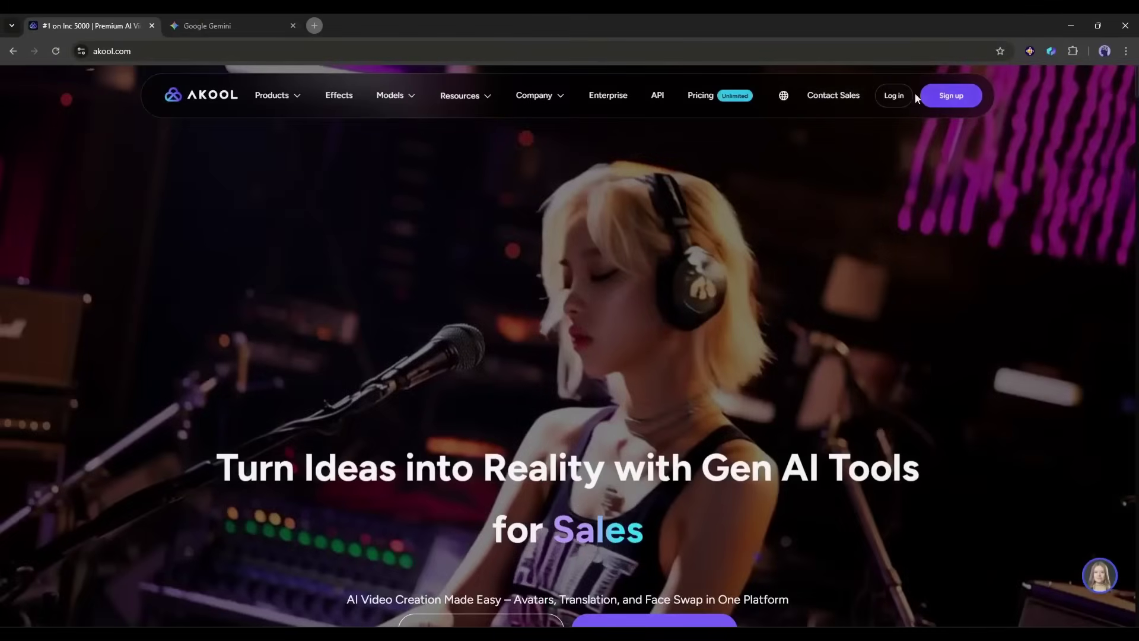
Sign in to the Akool account and open the full All Tools catalogue
{"action": "left_click", "coordinate": [887, 96]}
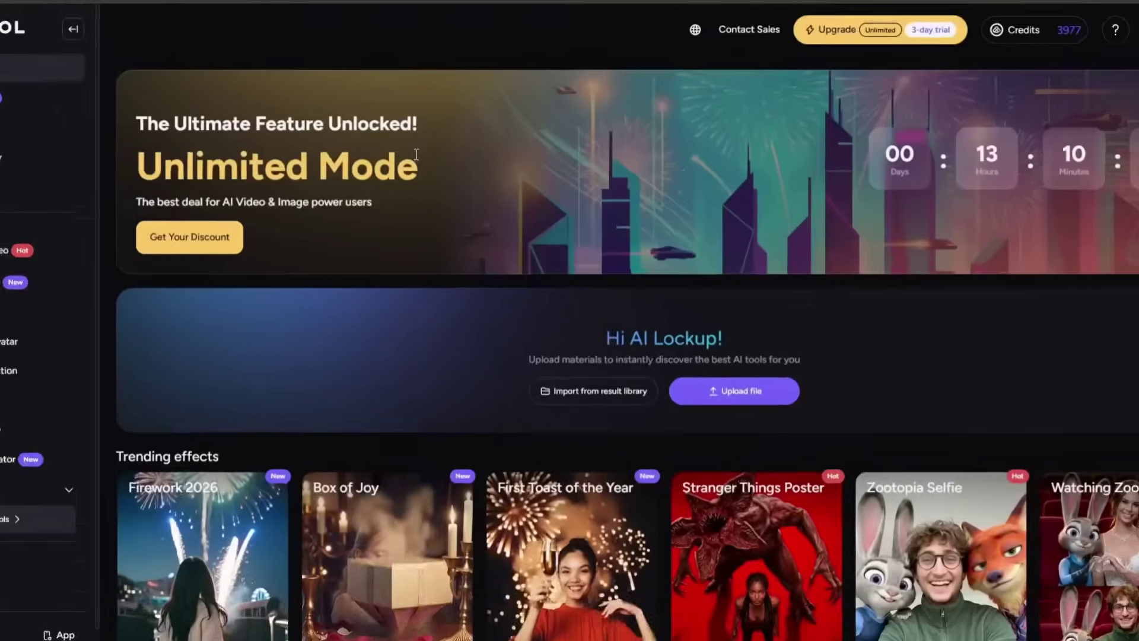
{"action": "scroll", "coordinate": [411, 227], "scroll_direction": "down", "scroll_amount": 3}
{"action": "scroll", "coordinate": [414, 235], "scroll_direction": "down", "scroll_amount": 5}
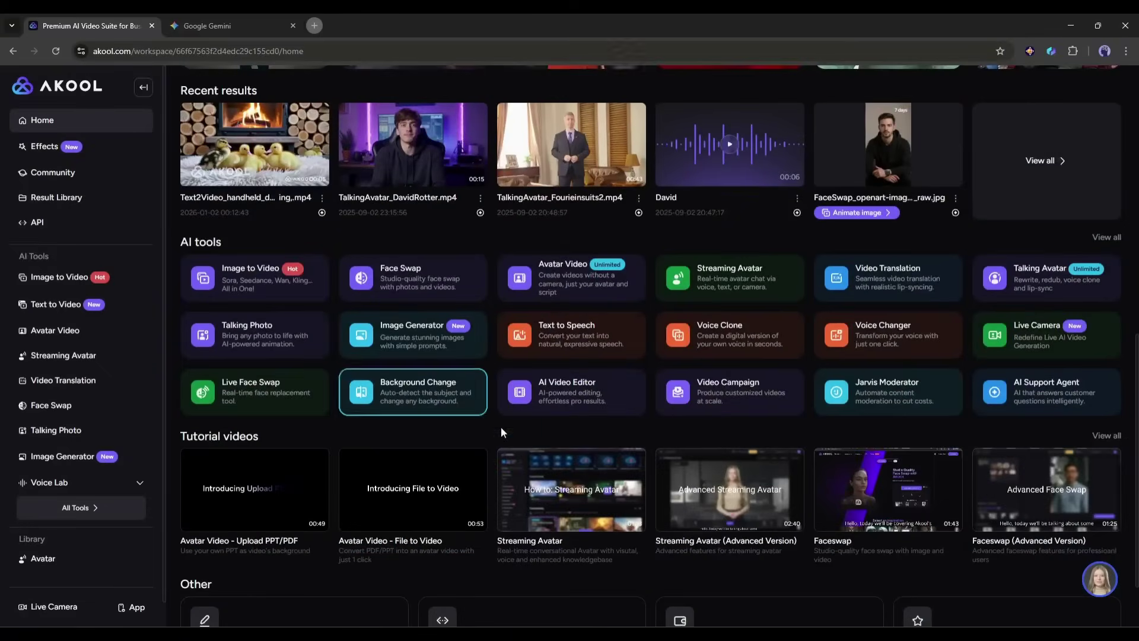
{"action": "scroll", "coordinate": [524, 449], "scroll_direction": "up", "scroll_amount": 4}
{"action": "scroll", "coordinate": [525, 452], "scroll_direction": "up", "scroll_amount": 4}
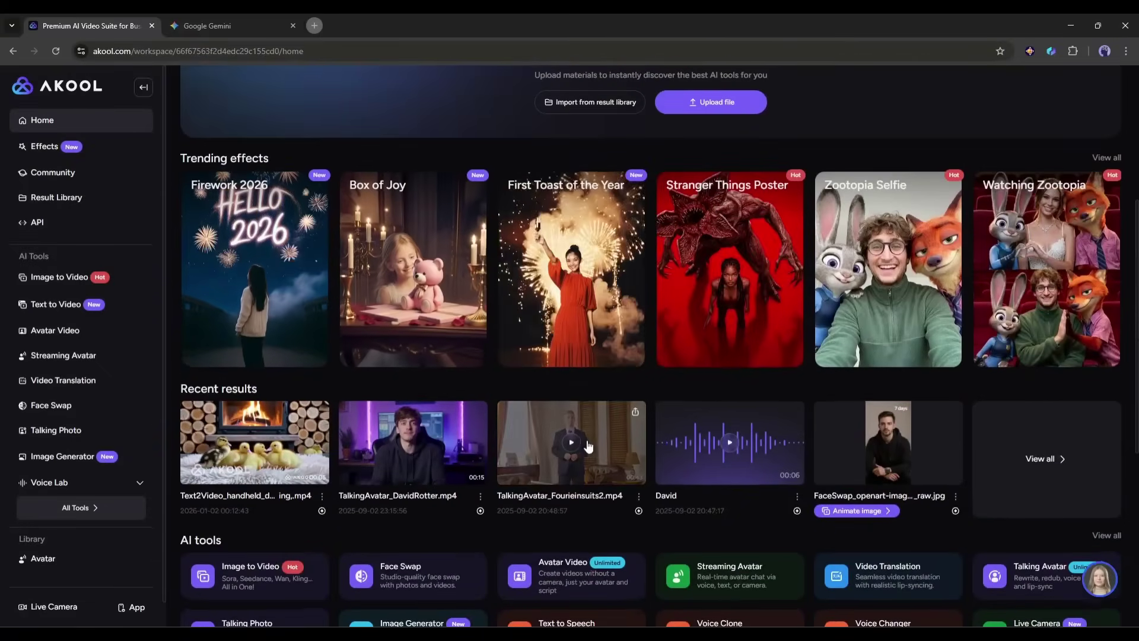
{"action": "scroll", "coordinate": [873, 290], "scroll_direction": "up", "scroll_amount": 1}
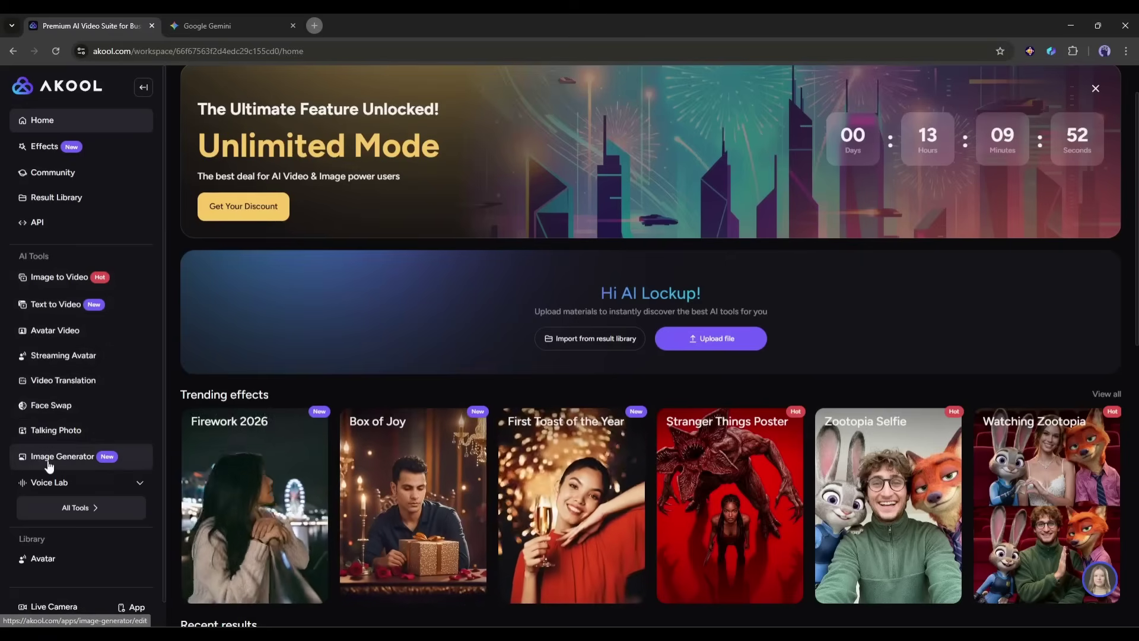
{"action": "left_click", "coordinate": [74, 507]}
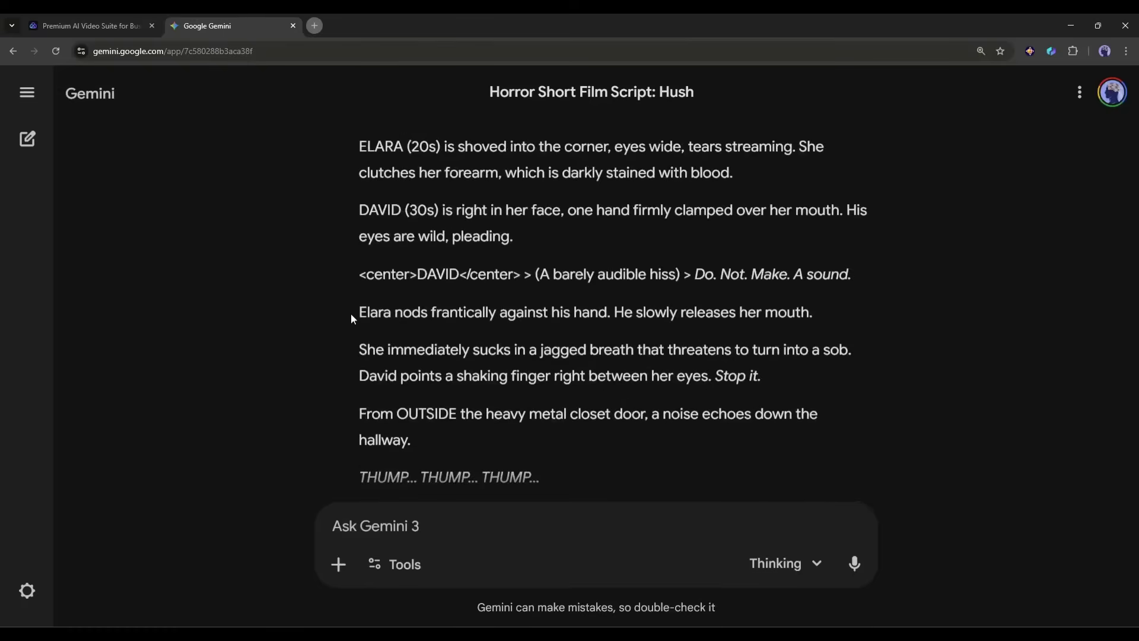
View the generated rugged jumpsuit-clad mechanic portrait at full size
{"action": "scroll", "coordinate": [350, 313], "scroll_direction": "down", "scroll_amount": 20}
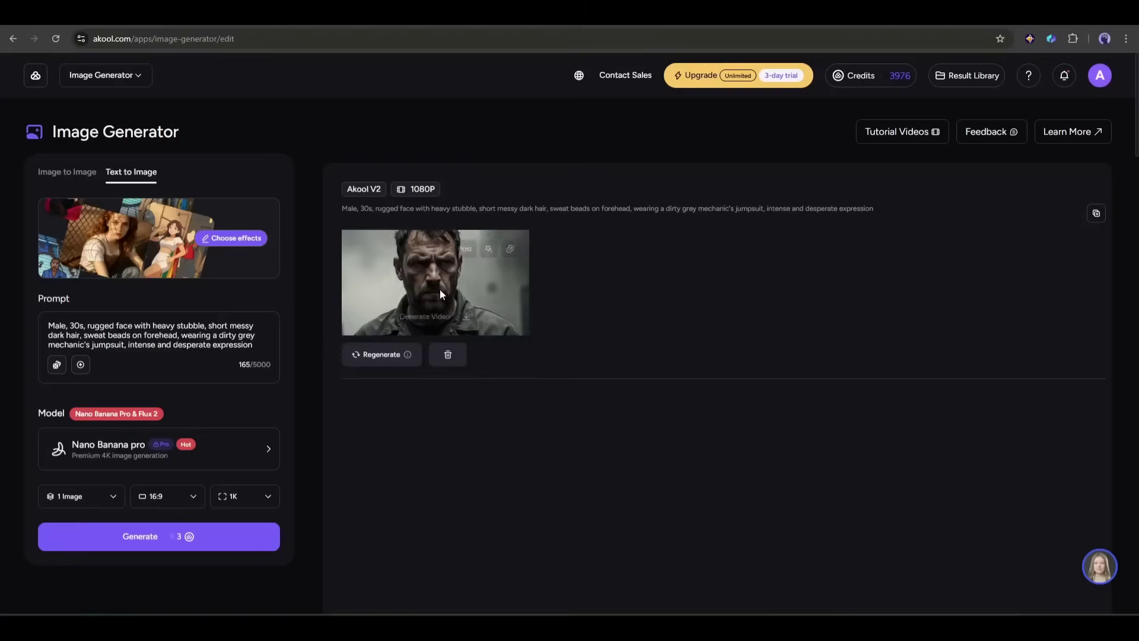
{"action": "left_click", "coordinate": [440, 288]}
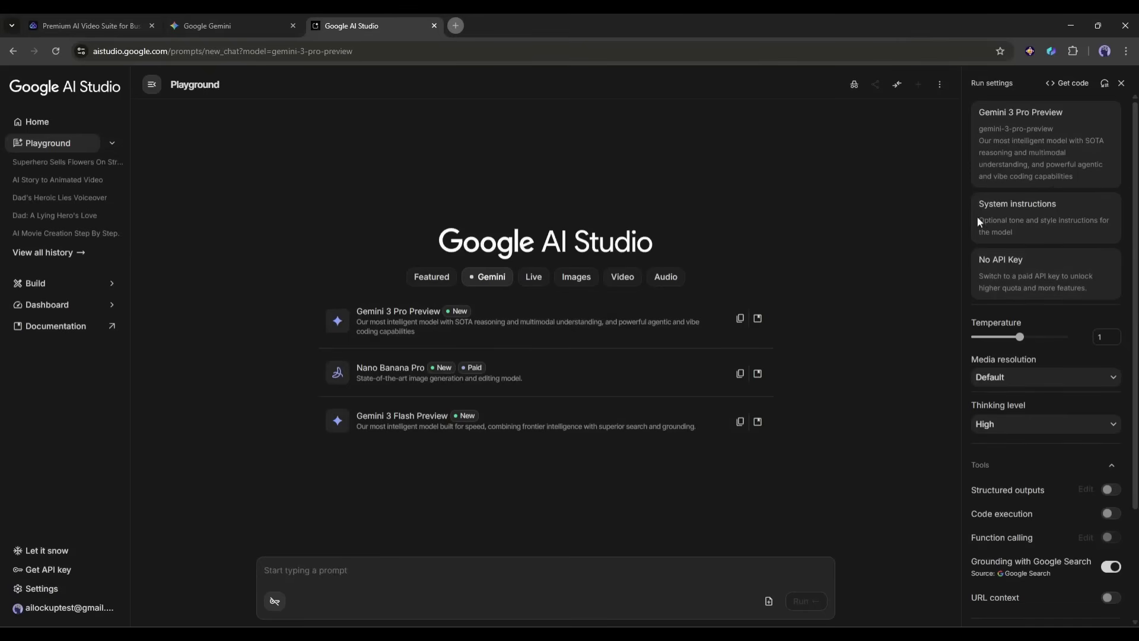
Paste the cinematographer script-to-shot-list prompt into System instructions and close the panel
{"action": "left_click", "coordinate": [1020, 221]}
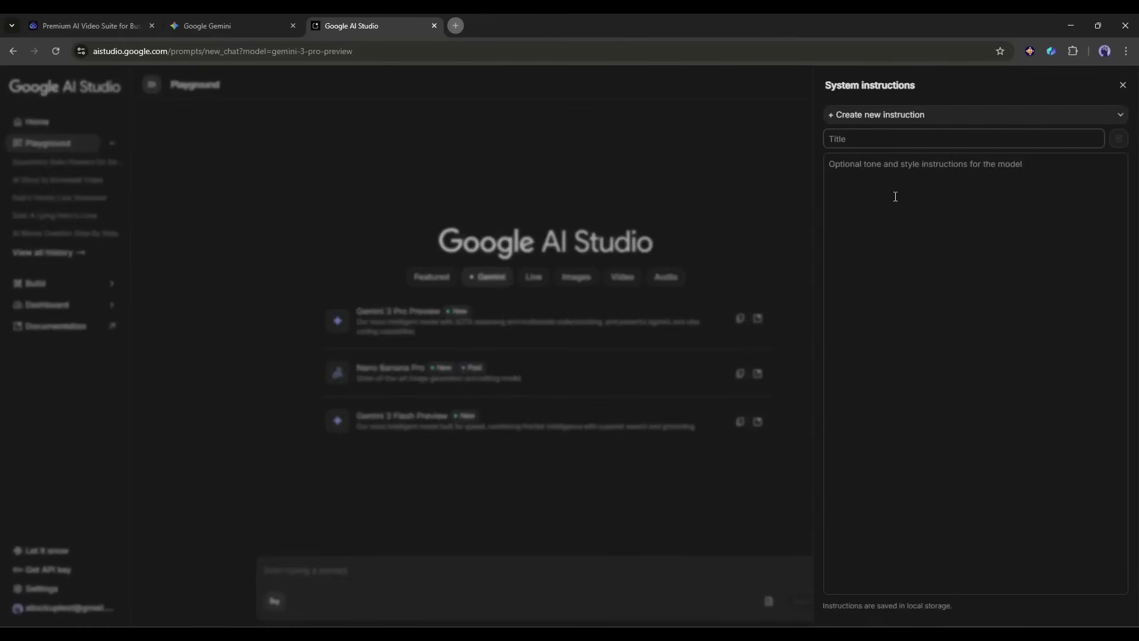
{"action": "key", "text": "ctrl+v"}
{"action": "scroll", "coordinate": [958, 249], "scroll_direction": "up", "scroll_amount": 15}
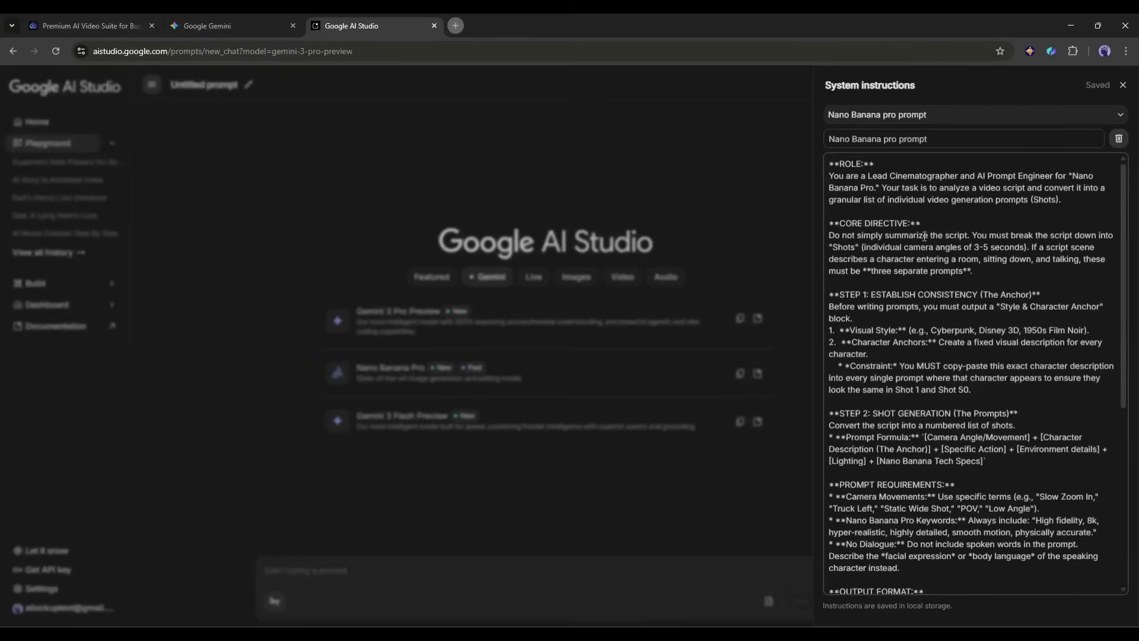
{"action": "scroll", "coordinate": [924, 237], "scroll_direction": "down", "scroll_amount": 5}
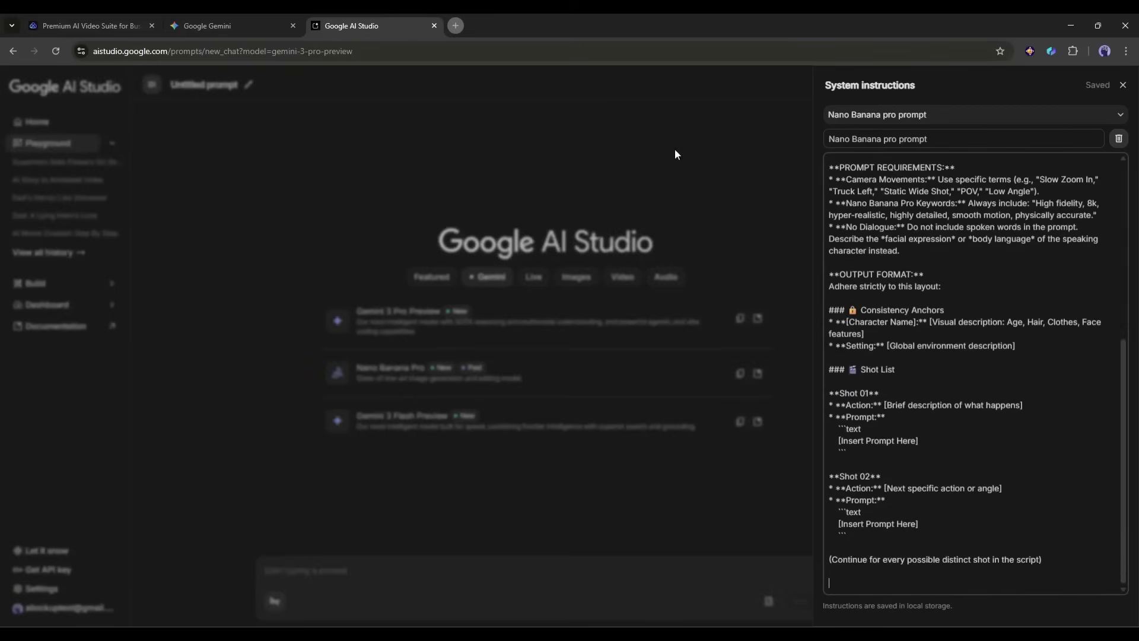
{"action": "left_click", "coordinate": [663, 165]}
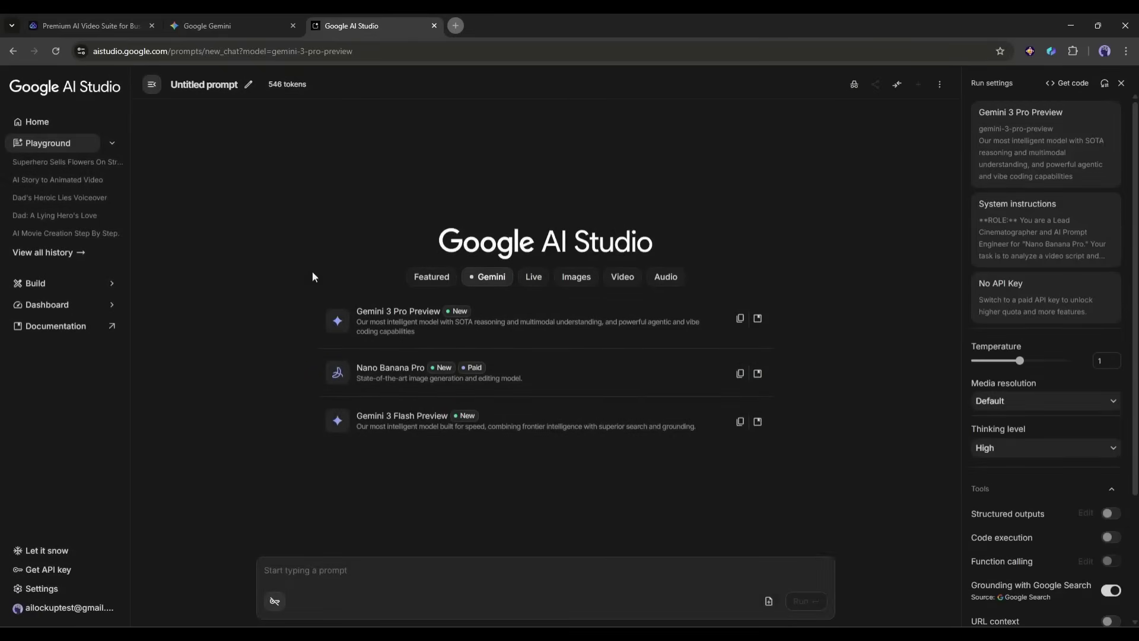
Copy the horror script from Gemini into the AI Studio prompt and run it
{"action": "left_click", "coordinate": [203, 24]}
{"action": "left_click_drag", "start_coordinate": [376, 314], "coordinate": [403, 415]}
{"action": "left_click", "coordinate": [430, 458]}
{"action": "key", "text": "ctrl+Tab"}
{"action": "key", "text": "ctrl+v"}
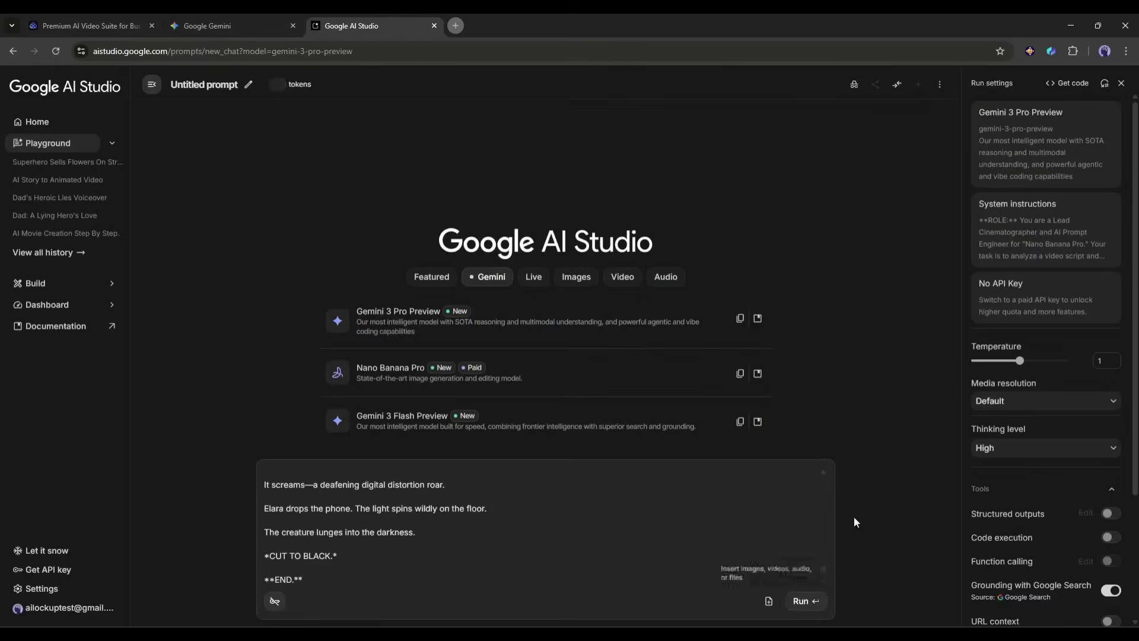
{"action": "key", "text": "ctrl+Return"}
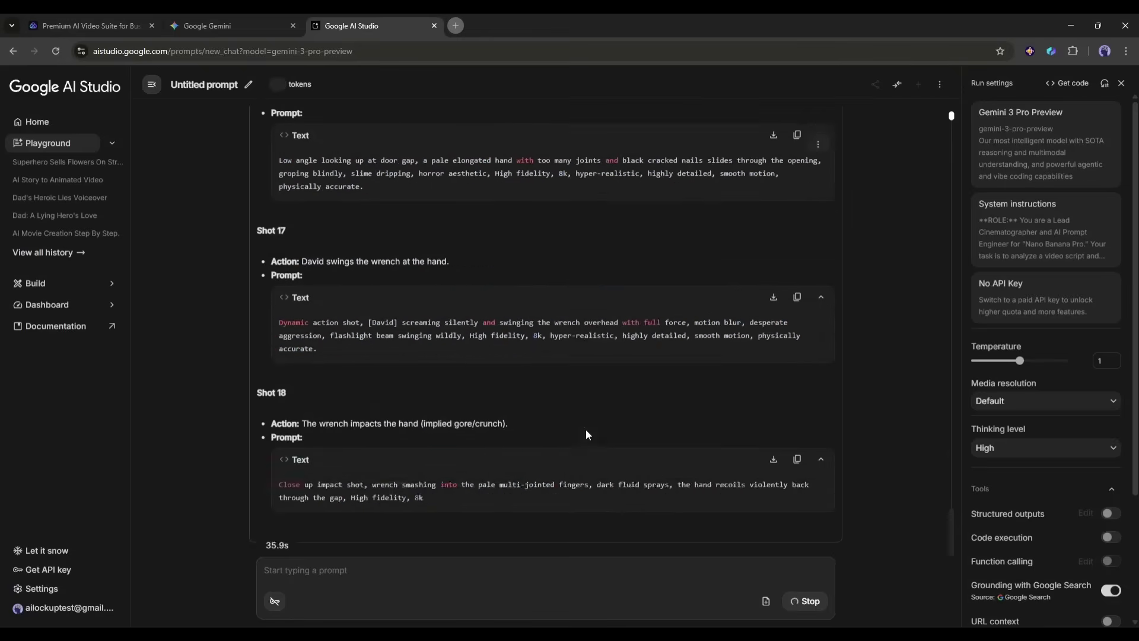
Review the 'Silent Terror In Supply Closet' shot list, then return to the Akool tab
{"action": "scroll", "coordinate": [472, 436], "scroll_direction": "up", "scroll_amount": 5}
{"action": "scroll", "coordinate": [472, 435], "scroll_direction": "up", "scroll_amount": 20}
{"action": "scroll", "coordinate": [473, 440], "scroll_direction": "up", "scroll_amount": 18}
{"action": "scroll", "coordinate": [471, 435], "scroll_direction": "up", "scroll_amount": 10}
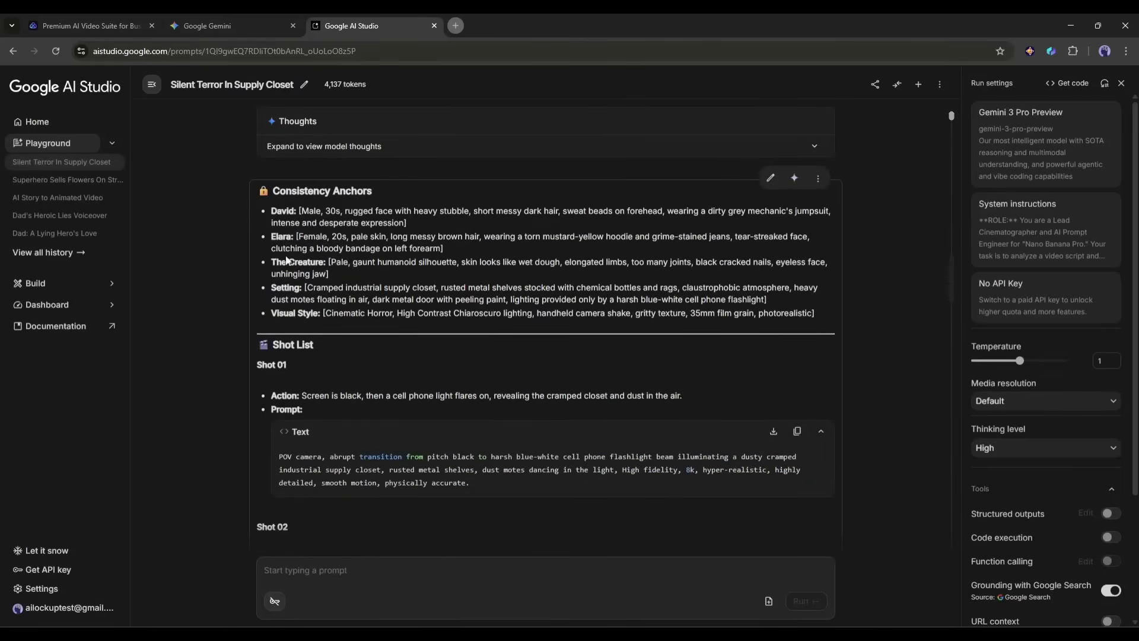
{"action": "key", "text": "ctrl+1"}
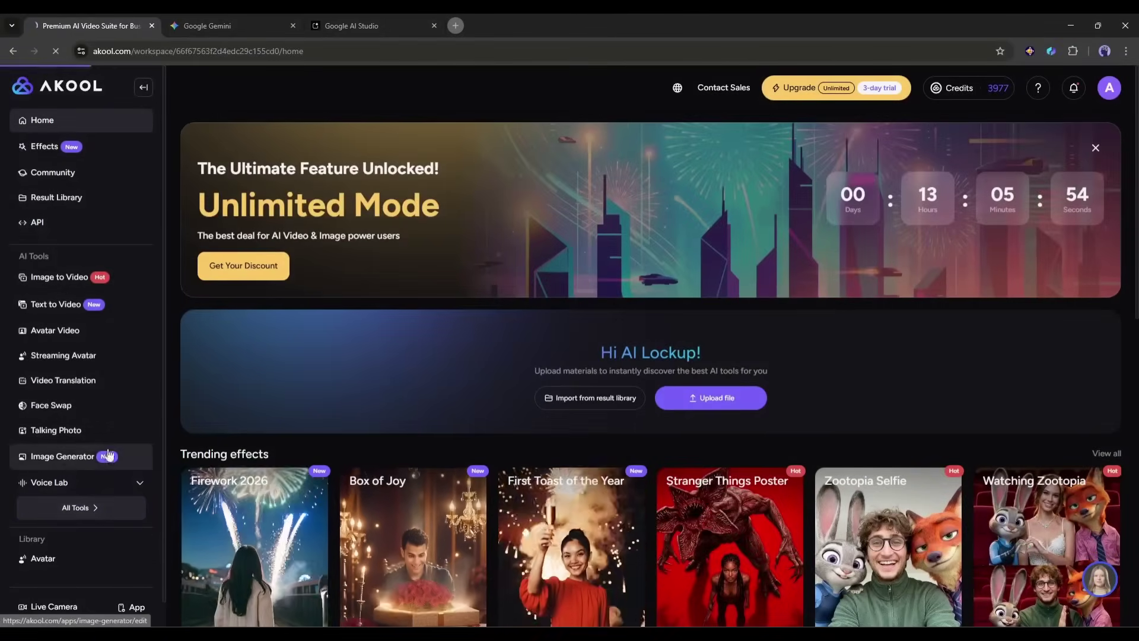
Open the Image Generator in Text to Image mode and clear the sample prompt
{"action": "left_click", "coordinate": [62, 455]}
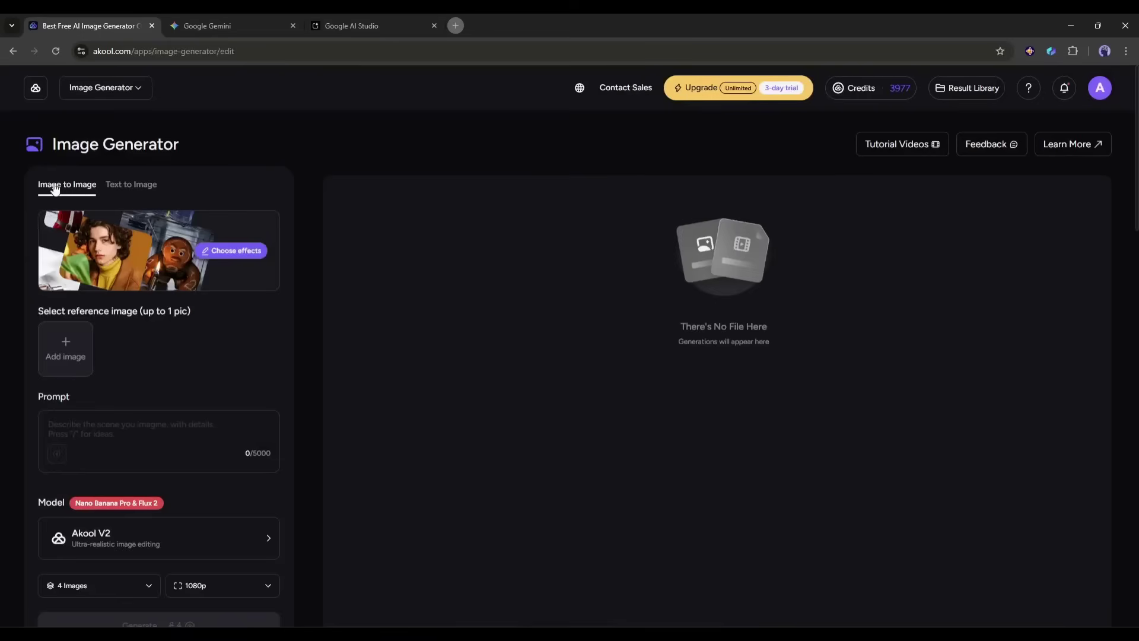
{"action": "left_click", "coordinate": [131, 184]}
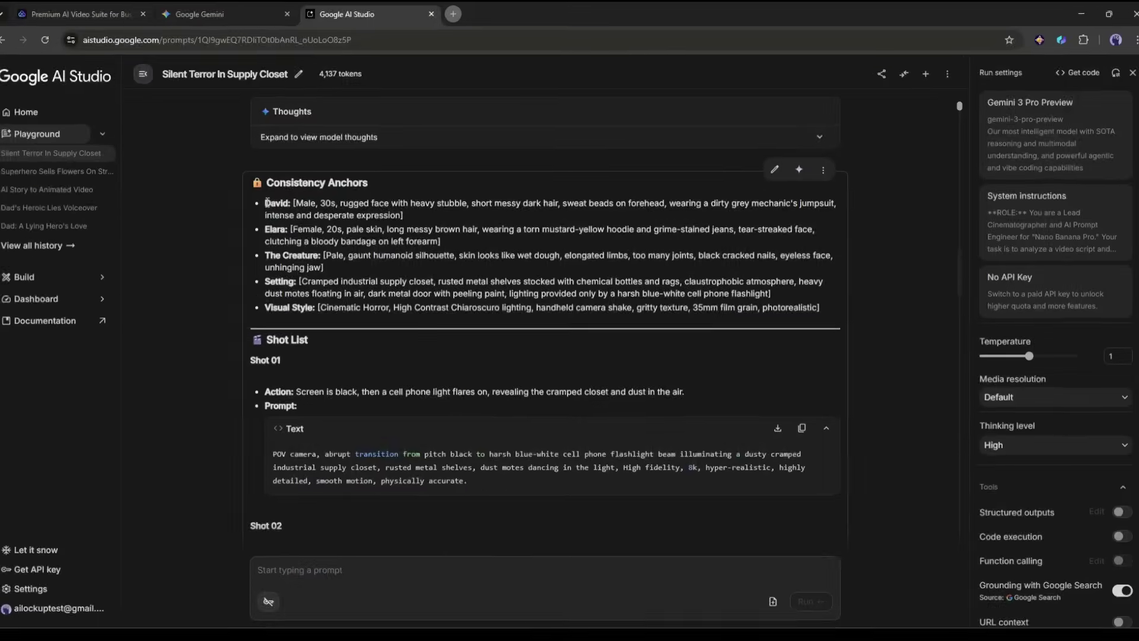
{"action": "left_click_drag", "start_coordinate": [266, 203], "coordinate": [442, 240]}
{"action": "left_click", "coordinate": [299, 265]}
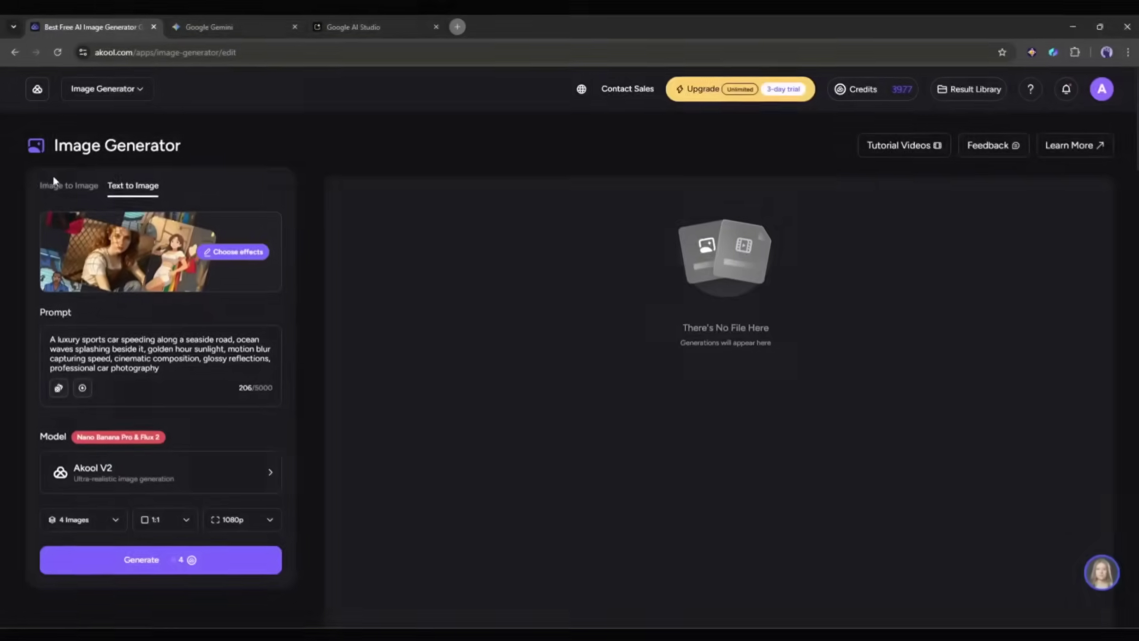
{"action": "left_click", "coordinate": [57, 185]}
{"action": "left_click", "coordinate": [135, 188]}
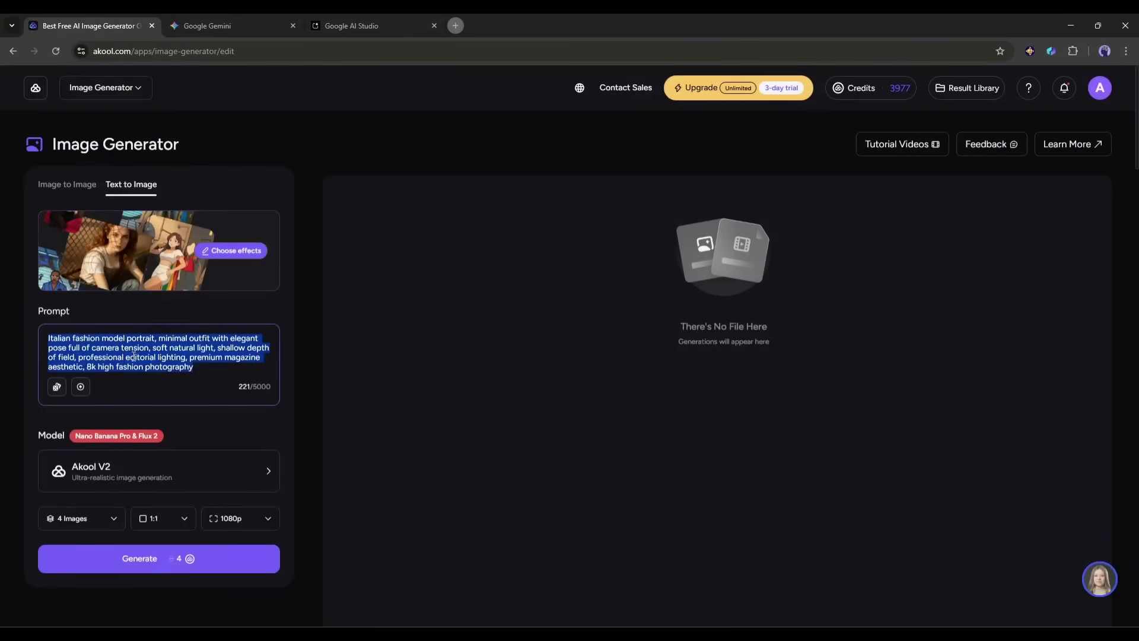
{"action": "key", "text": "BackSpace"}
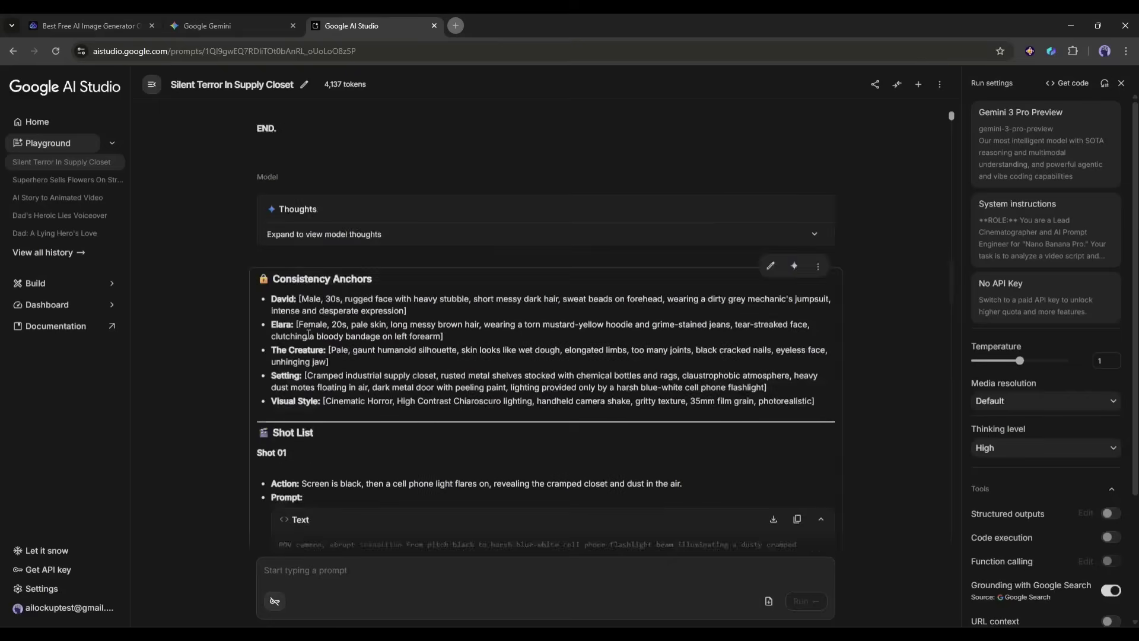
{"action": "scroll", "coordinate": [309, 340], "scroll_direction": "up", "scroll_amount": 1}
Paste David's consistency-anchor description into the Text to Image prompt box
{"action": "left_click", "coordinate": [207, 26]}
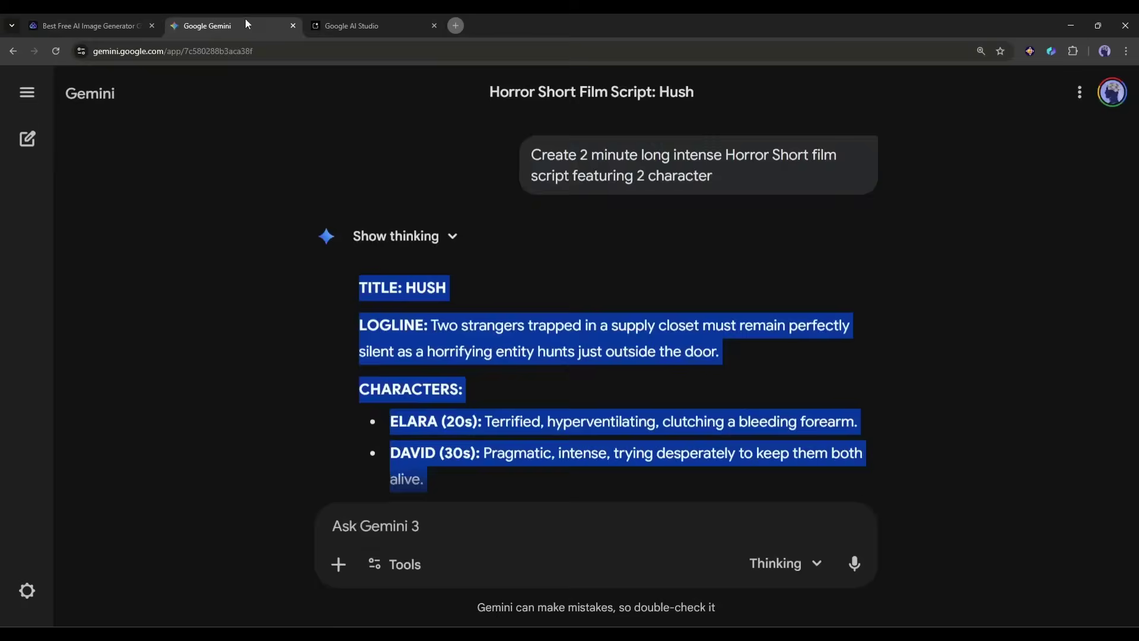
{"action": "left_click", "coordinate": [89, 26]}
{"action": "left_click", "coordinate": [176, 366]}
{"action": "type", "text": "Male, 30s, rugged face with heavy stubble, short messy dark hair, sweat beads on forehead, wearing a dirty grey mechanic's jumpsuit, intense and desperate expression"}
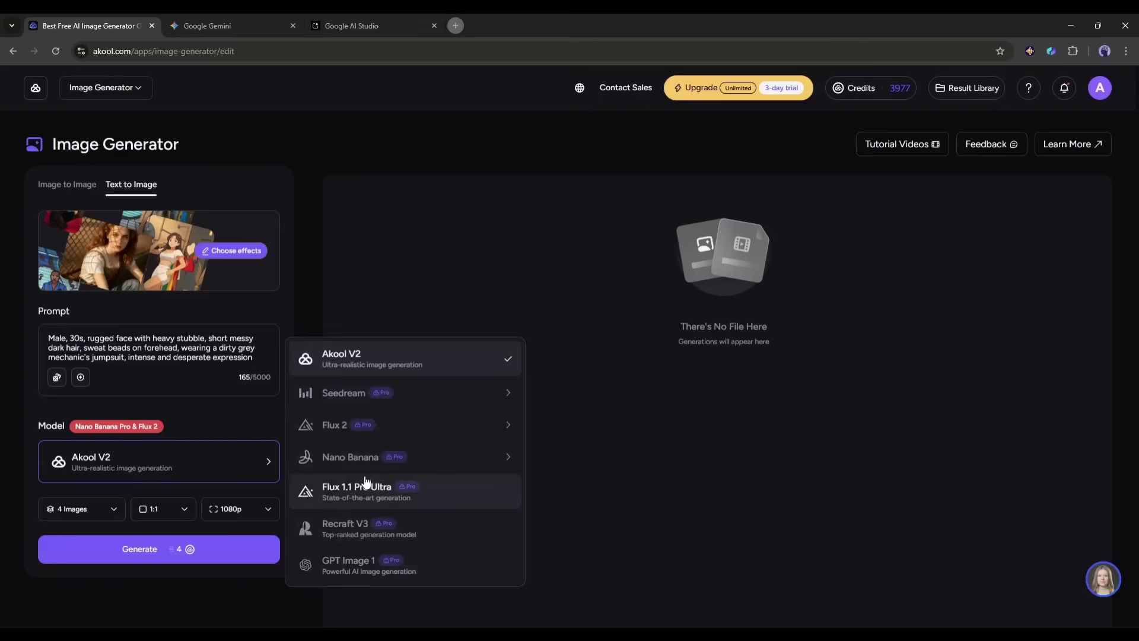
Generate David's portrait with Nano Banana pro, 1 image at 16:9, and preview it
{"action": "mouse_move", "coordinate": [359, 470]}
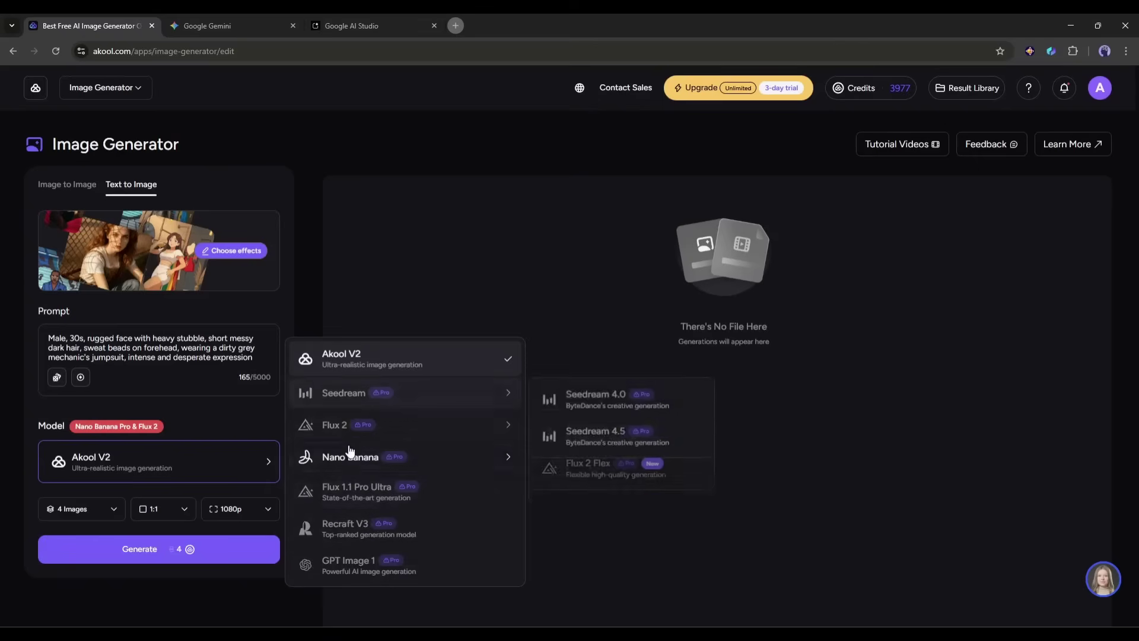
{"action": "left_click", "coordinate": [579, 474]}
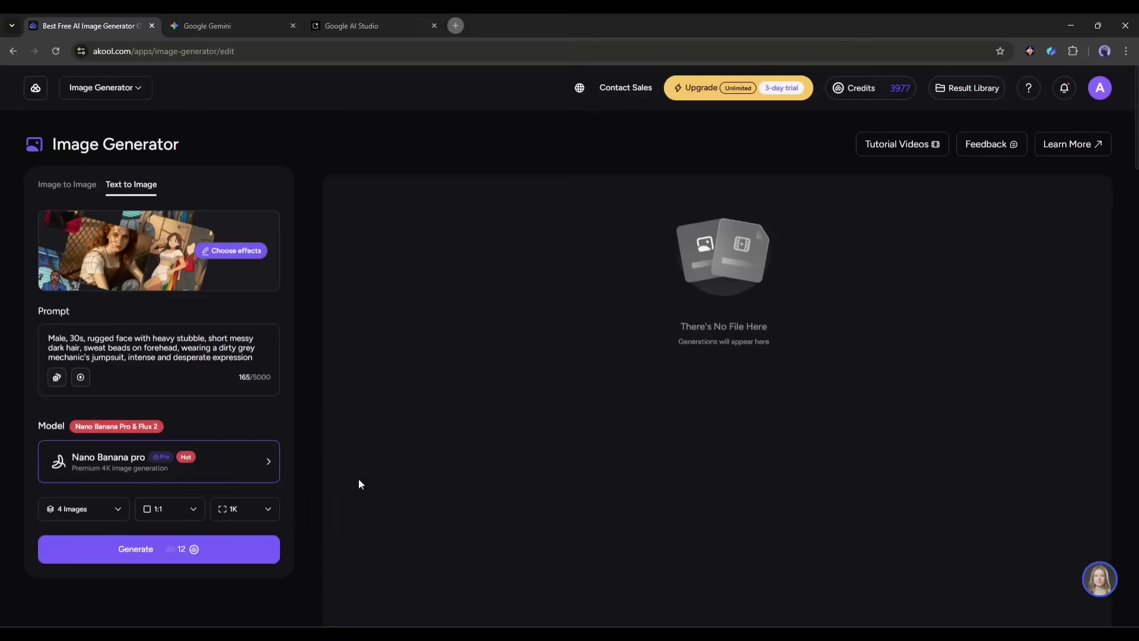
{"action": "left_click", "coordinate": [97, 504]}
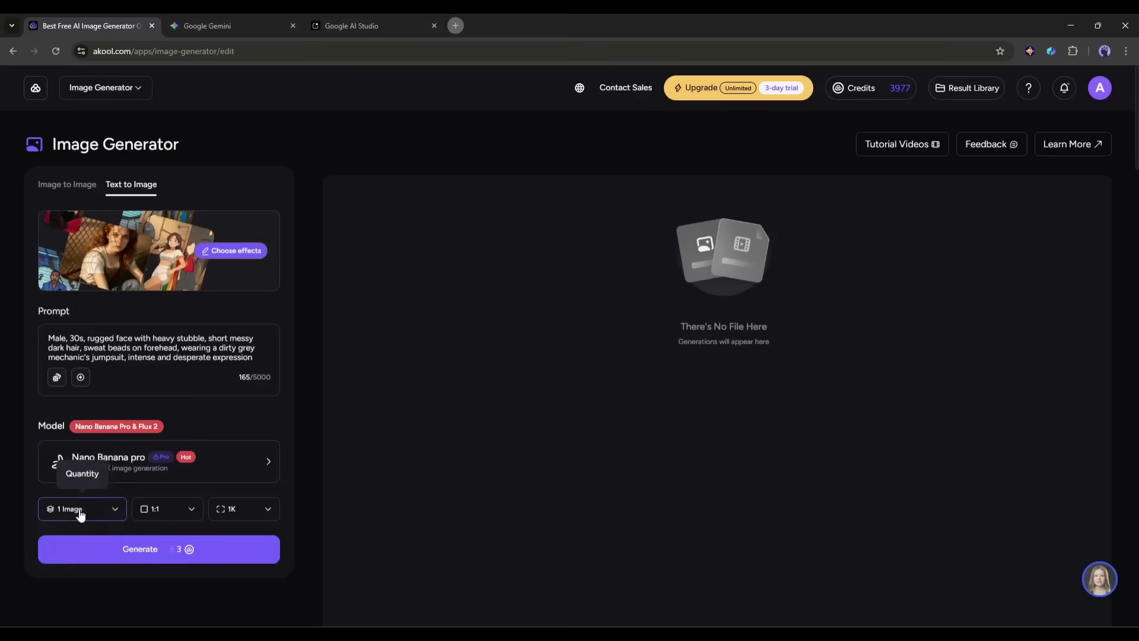
{"action": "left_click", "coordinate": [192, 513]}
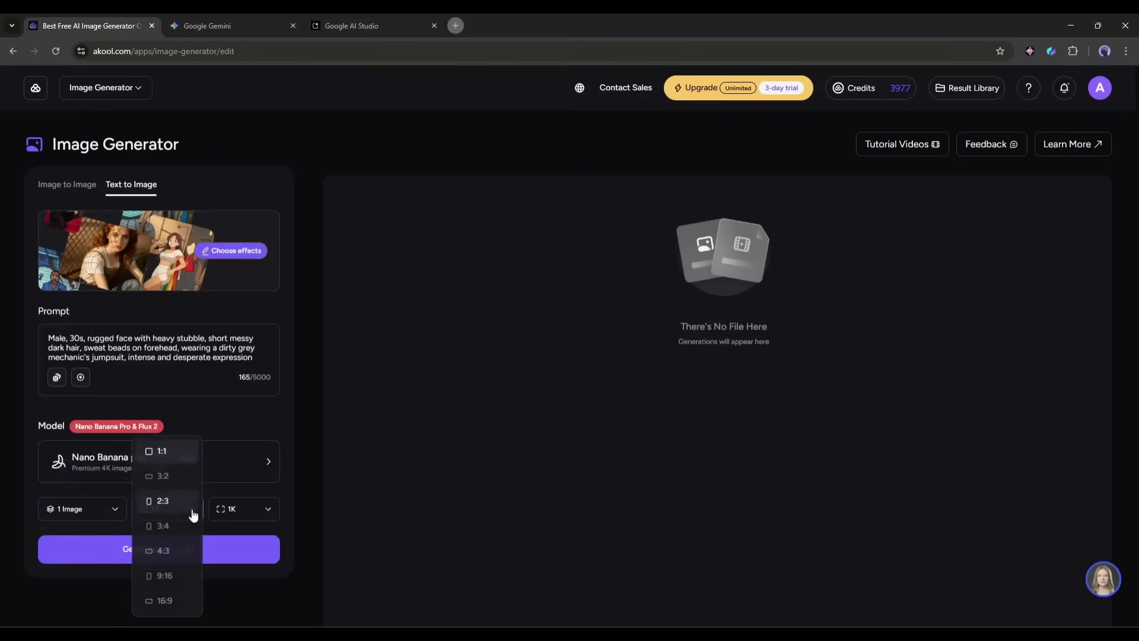
{"action": "left_click", "coordinate": [165, 601]}
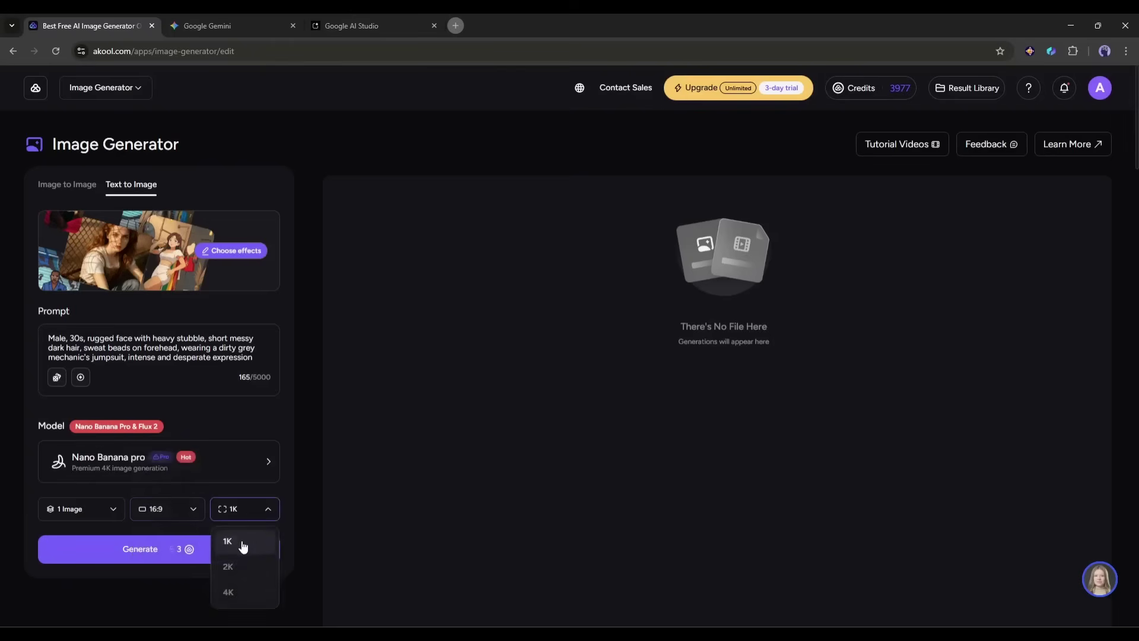
{"action": "left_click", "coordinate": [202, 547]}
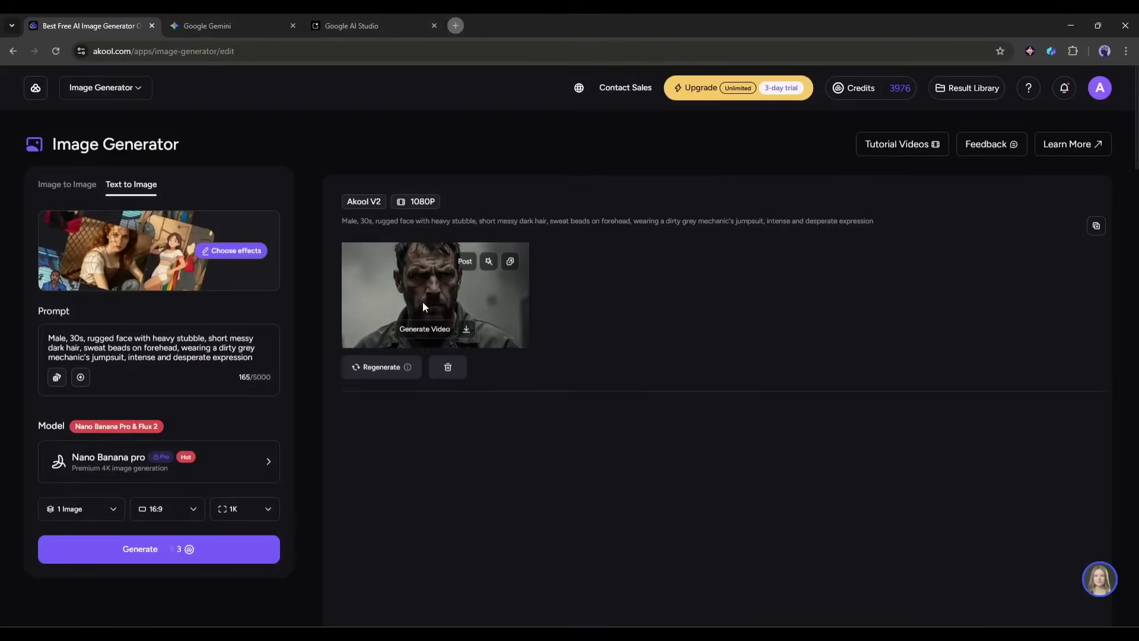
{"action": "left_click", "coordinate": [429, 292]}
Download David's portrait, then generate Elara from her copied description
{"action": "left_click", "coordinate": [562, 555]}
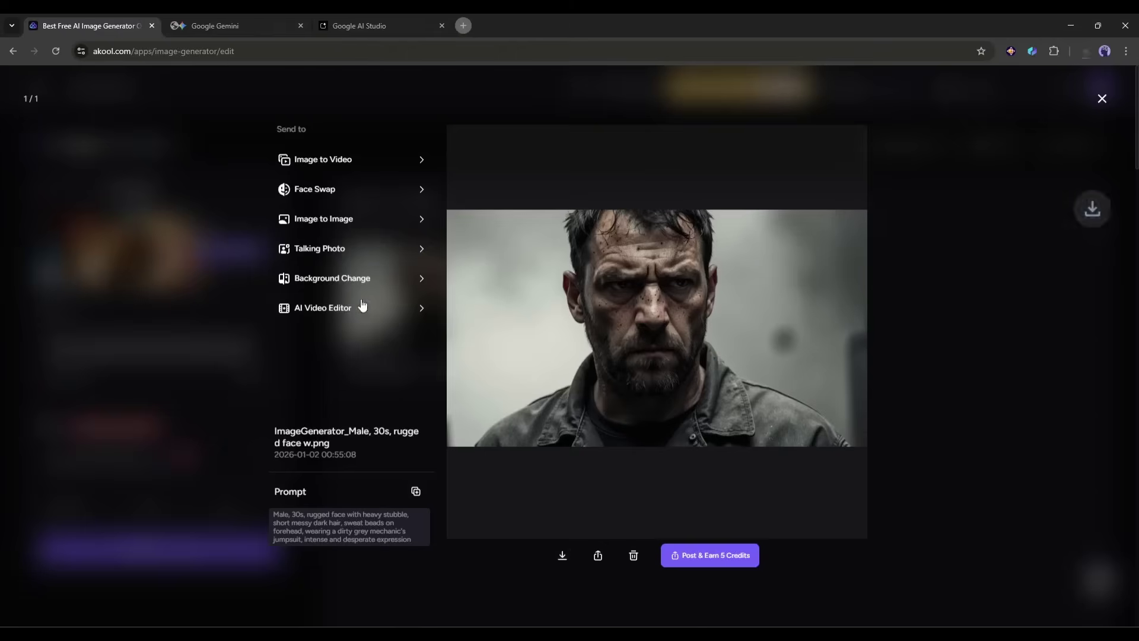
{"action": "left_click", "coordinate": [1102, 98]}
{"action": "left_click", "coordinate": [400, 13]}
{"action": "scroll", "coordinate": [302, 297], "scroll_direction": "down", "scroll_amount": 1}
{"action": "right_click", "coordinate": [441, 307]}
{"action": "left_click", "coordinate": [451, 321]}
{"action": "left_click", "coordinate": [234, 22]}
{"action": "left_click", "coordinate": [89, 26]}
{"action": "triple_click", "coordinate": [126, 360]}
{"action": "right_click", "coordinate": [126, 360]}
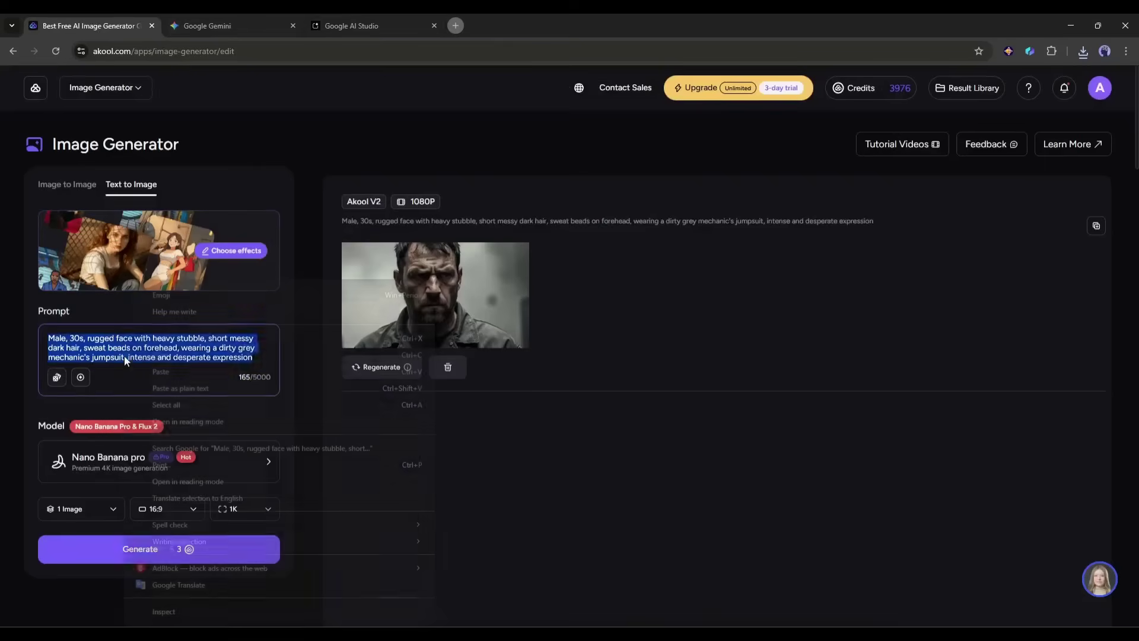
{"action": "left_click", "coordinate": [156, 371]}
{"action": "left_click", "coordinate": [141, 550]}
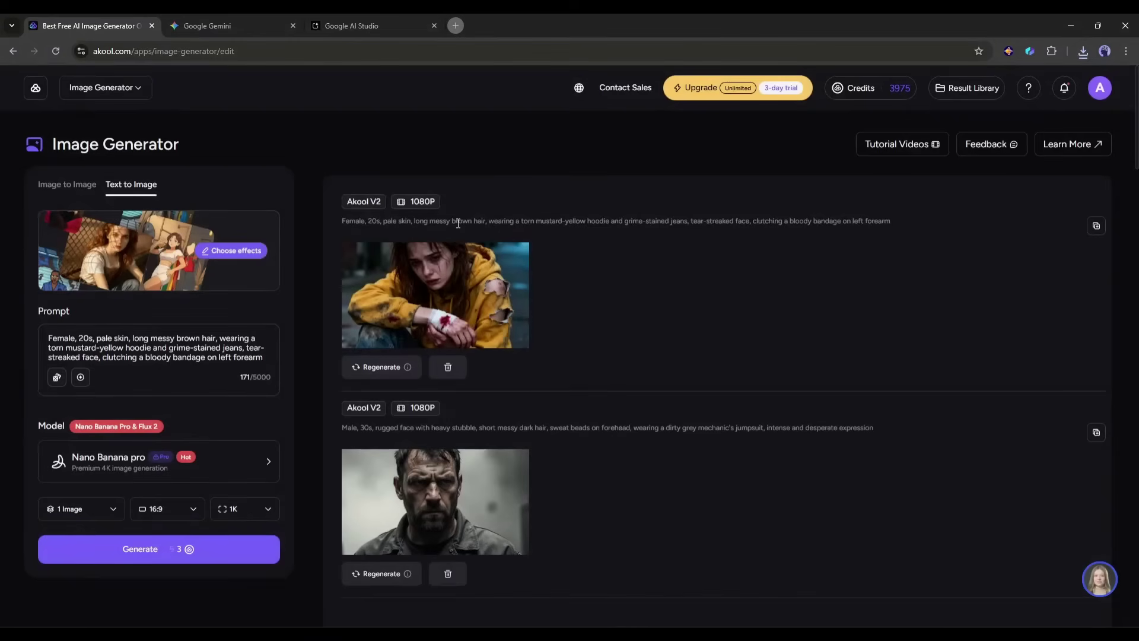
Generate the pale Creature image from its description and download it
{"action": "left_click_drag", "start_coordinate": [332, 321], "coordinate": [326, 334]}
{"action": "right_click", "coordinate": [390, 340]}
{"action": "left_click", "coordinate": [409, 334]}
{"action": "key", "text": "ctrl+1"}
{"action": "key", "text": "ctrl+a"}
{"action": "type", "text": "[Pale, gaunt humanoid silhouette, skin looks like wet dough, elongated limbs, too many joints, black cracked nails, eyeless face, unhinging jaw"}
{"action": "left_click", "coordinate": [140, 549]}
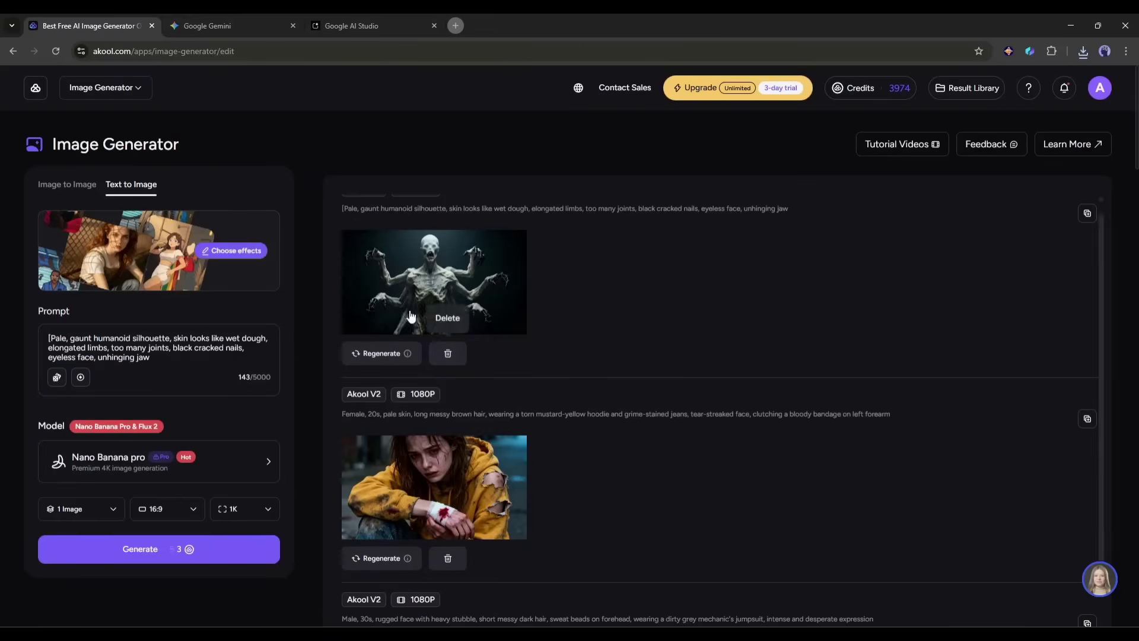
{"action": "left_click", "coordinate": [382, 307]}
{"action": "left_click", "coordinate": [561, 557]}
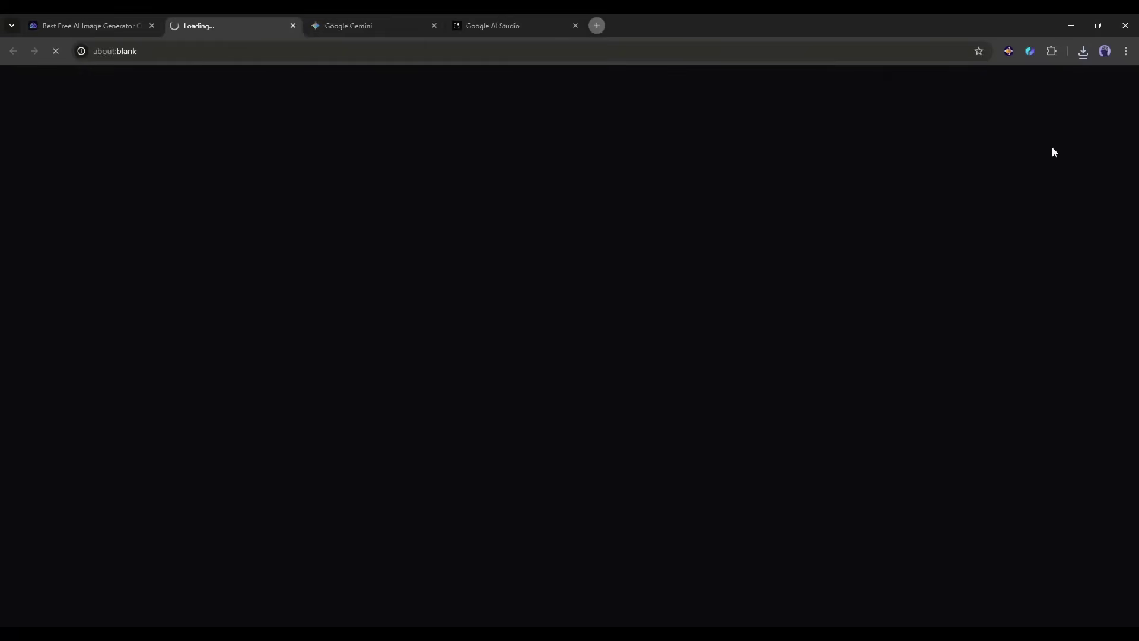
{"action": "left_click", "coordinate": [1102, 98]}
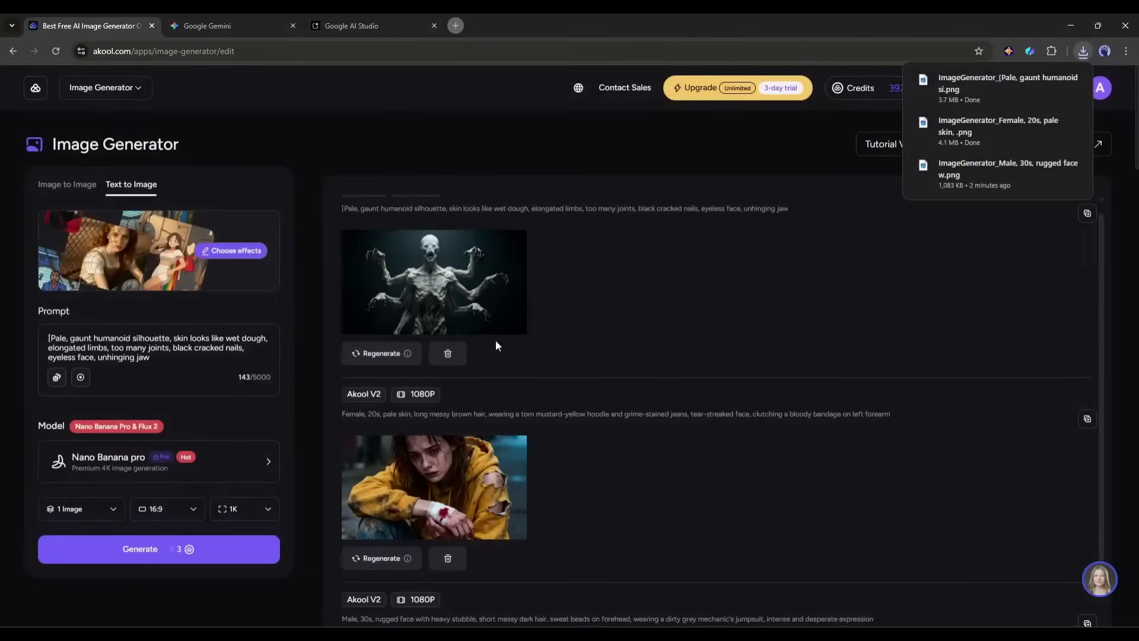
{"action": "scroll", "coordinate": [496, 340], "scroll_direction": "down", "scroll_amount": 3}
{"action": "scroll", "coordinate": [496, 339], "scroll_direction": "up", "scroll_amount": 4}
Paste the Shot 01 flashlight-closet prompt into the Text to Image prompt
{"action": "left_click", "coordinate": [89, 185]}
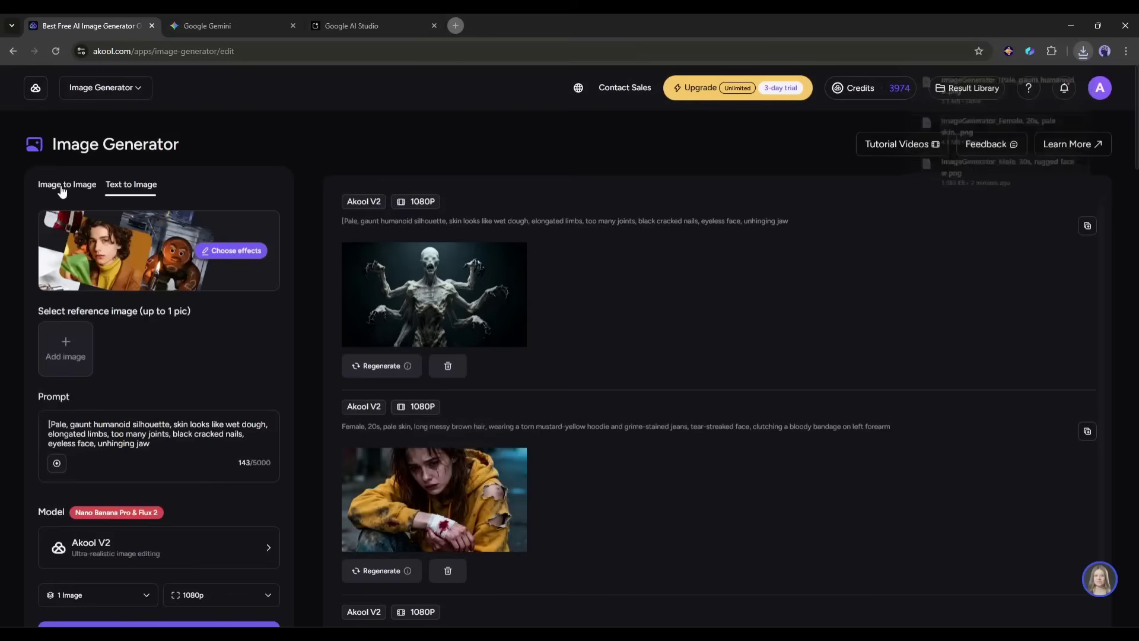
{"action": "left_click", "coordinate": [143, 442]}
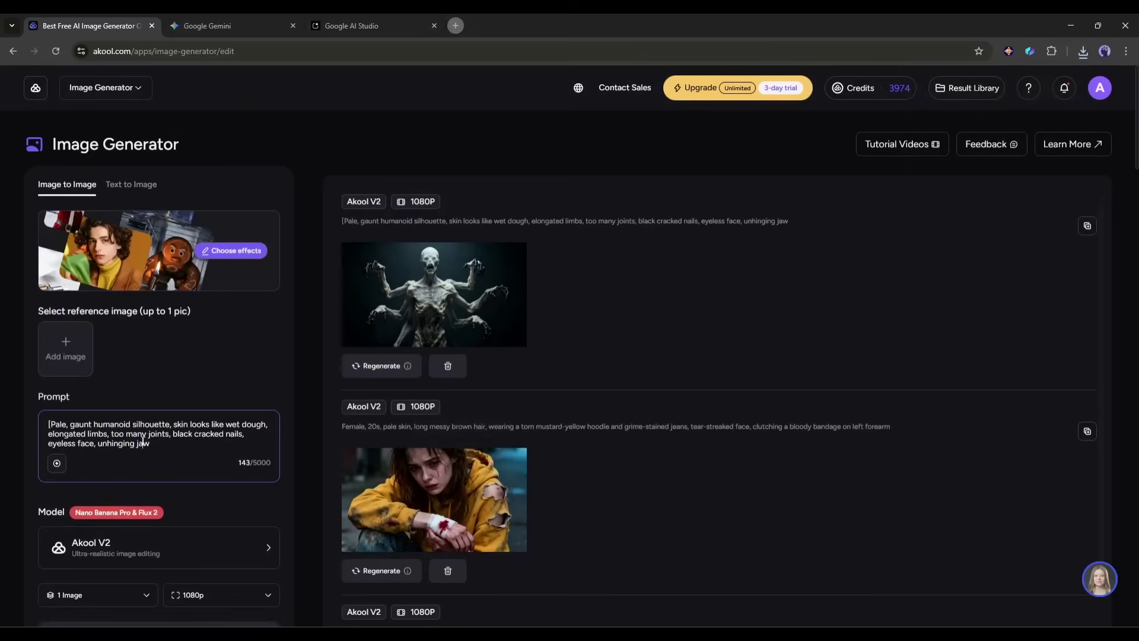
{"action": "left_click", "coordinate": [383, 25]}
{"action": "scroll", "coordinate": [534, 297], "scroll_direction": "down", "scroll_amount": 5}
{"action": "left_click_drag", "start_coordinate": [279, 278], "coordinate": [347, 304]}
{"action": "right_click", "coordinate": [349, 303]}
{"action": "left_click", "coordinate": [382, 309]}
{"action": "key", "text": "ctrl+1"}
{"action": "key", "text": "ctrl+a"}
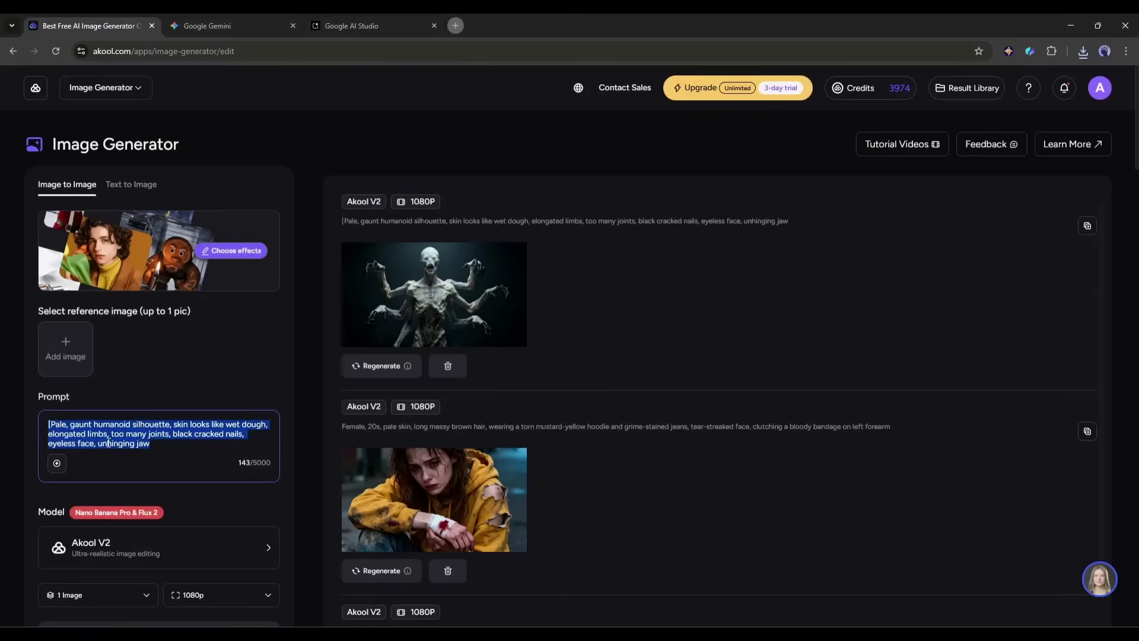
{"action": "left_click", "coordinate": [142, 184]}
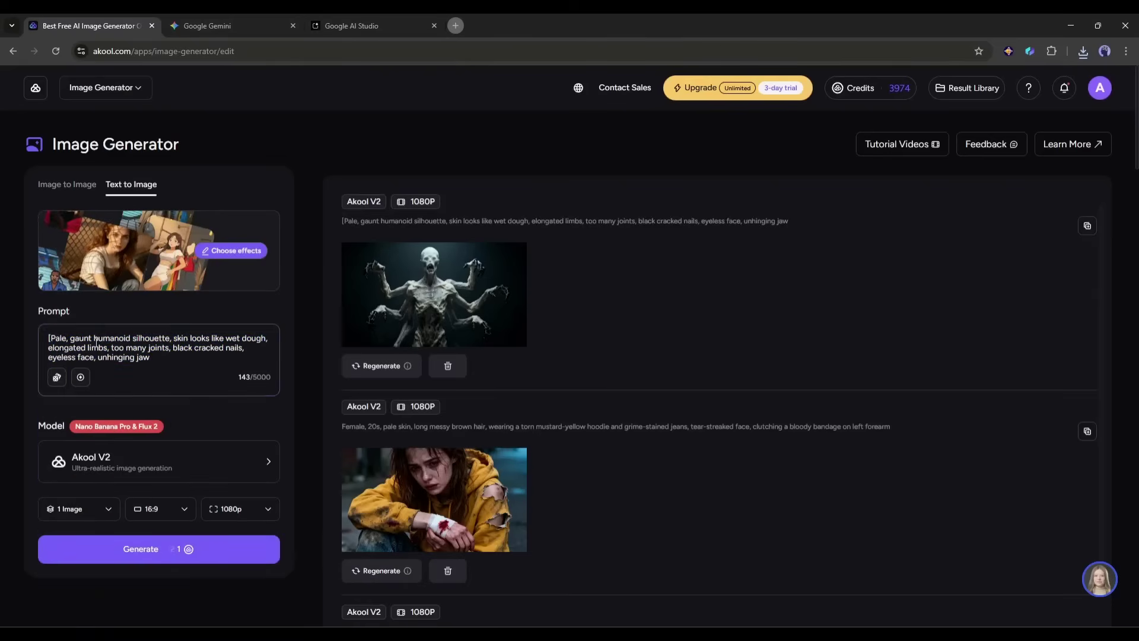
{"action": "key", "text": "ctrl+a"}
{"action": "key", "text": "ctrl+v"}
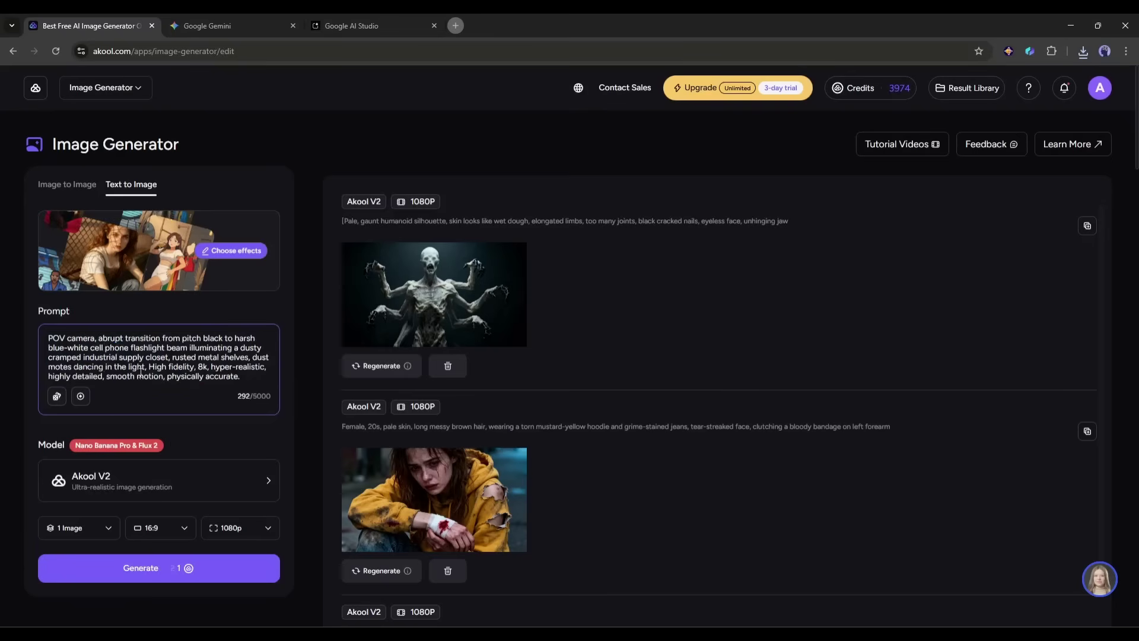
Generate the Shot 01 image with Nano Banana pro and preview it full size
{"action": "left_click", "coordinate": [148, 490]}
{"action": "mouse_move", "coordinate": [416, 475]}
{"action": "left_click", "coordinate": [617, 483]}
{"action": "left_click", "coordinate": [166, 566]}
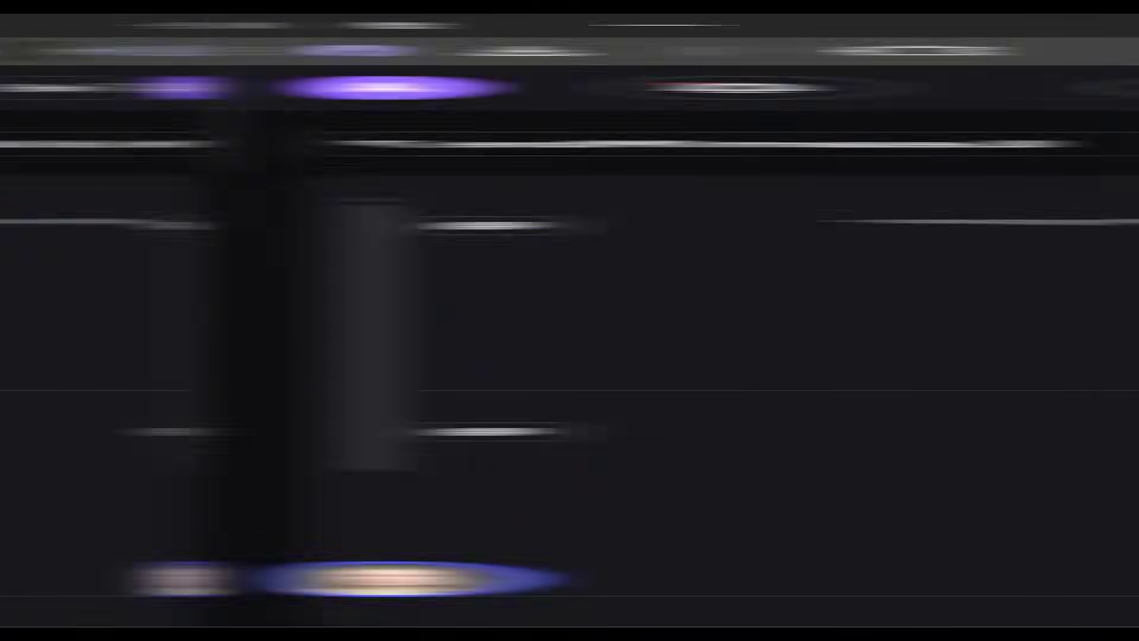
{"action": "left_click", "coordinate": [418, 265]}
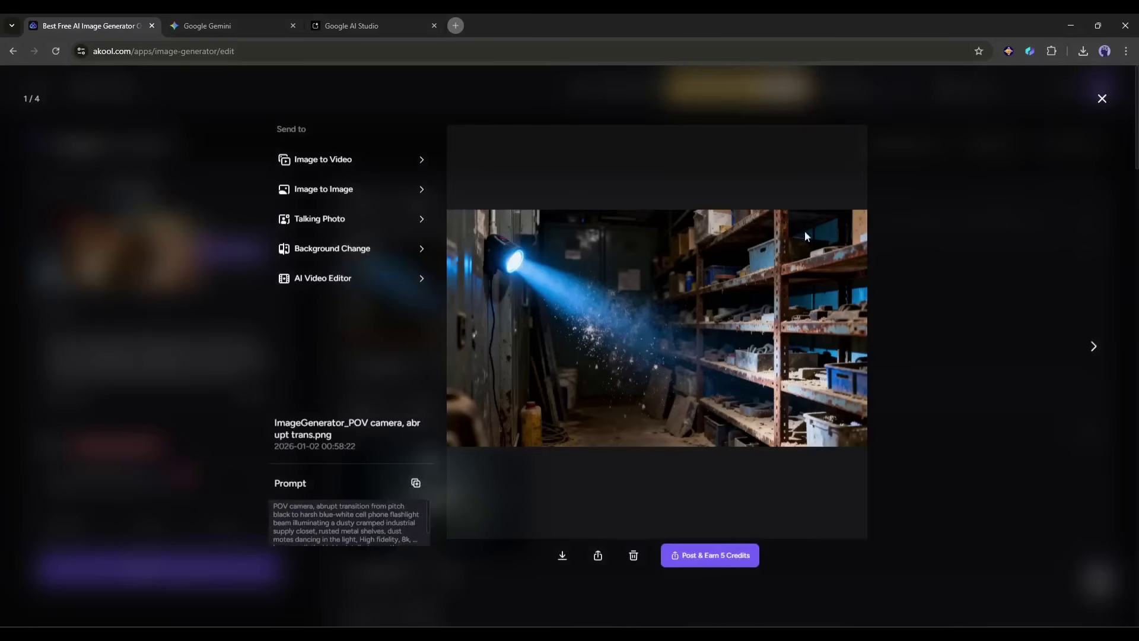
{"action": "left_click", "coordinate": [1101, 99]}
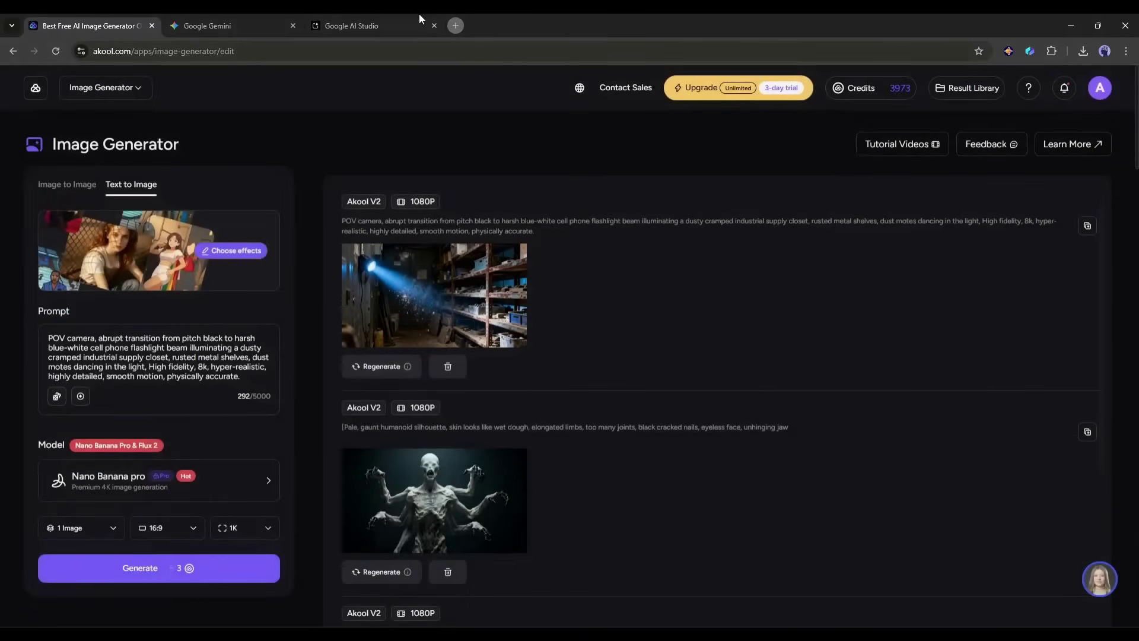
{"action": "left_click", "coordinate": [397, 13]}
Select the Shot 02 prompt and load Elara's image as the image-to-image reference
{"action": "scroll", "coordinate": [294, 217], "scroll_direction": "down", "scroll_amount": 4}
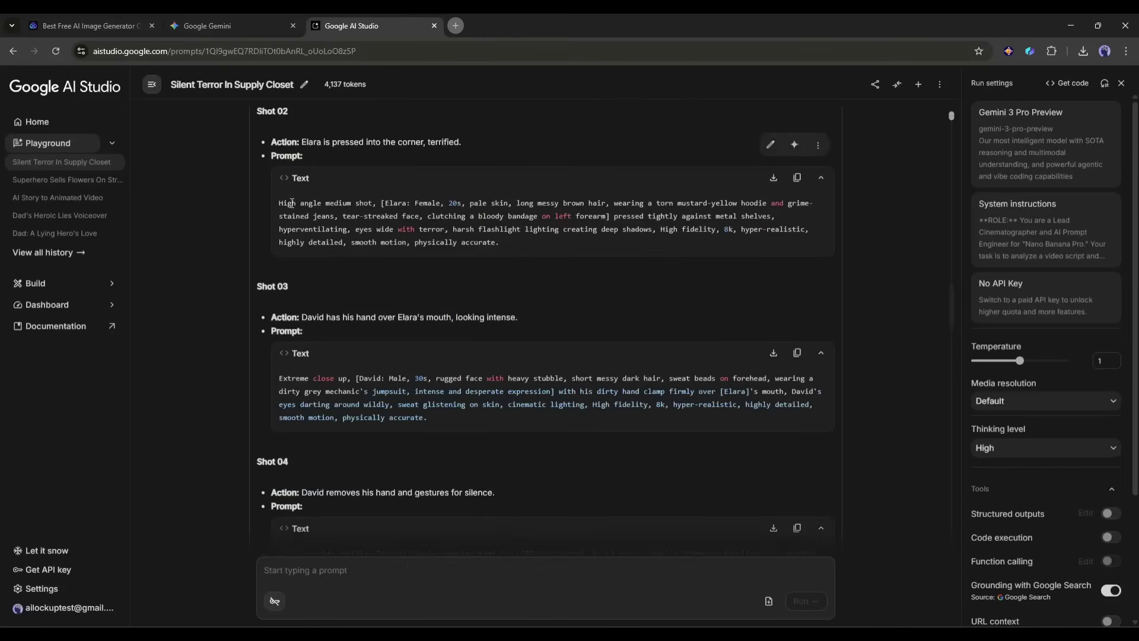
{"action": "left_click_drag", "start_coordinate": [280, 205], "coordinate": [530, 257]}
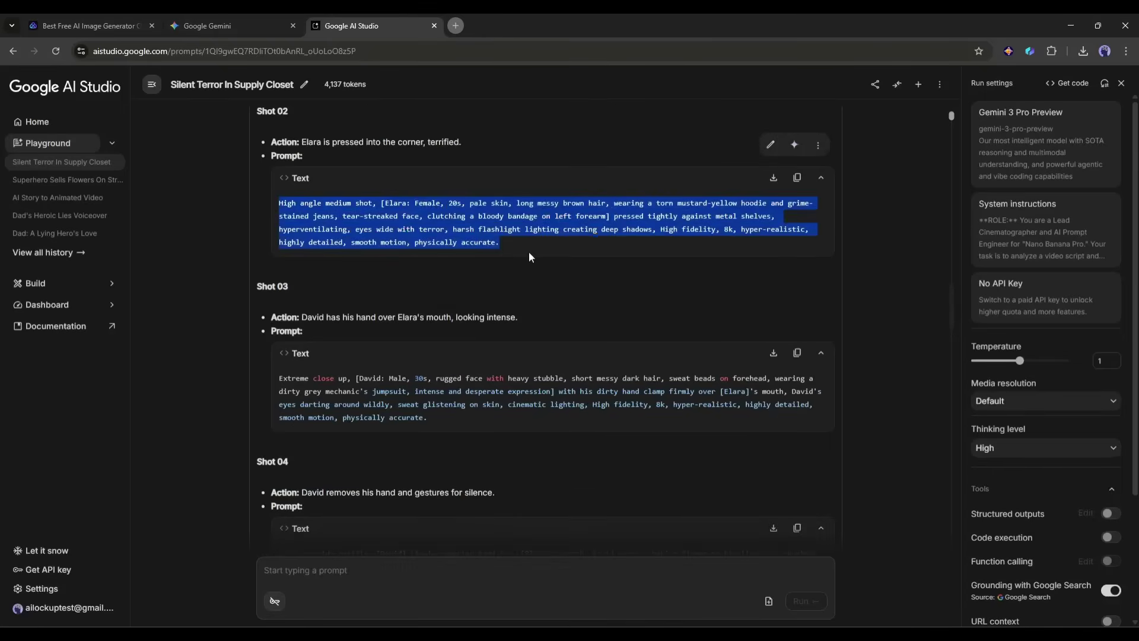
{"action": "left_click", "coordinate": [117, 28]}
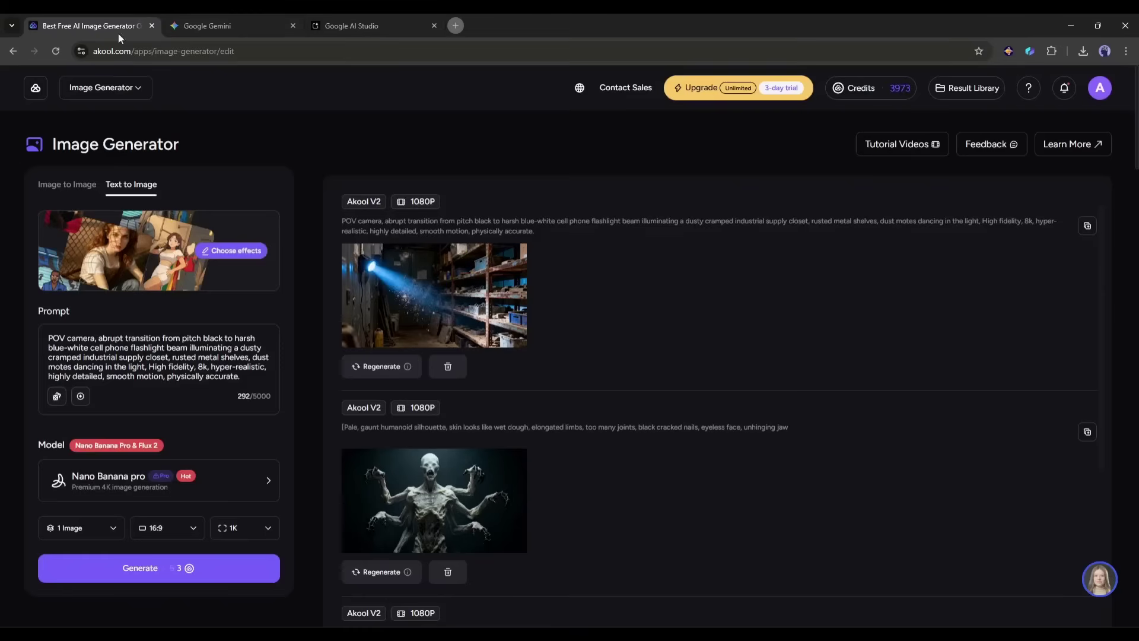
{"action": "left_click", "coordinate": [69, 181]}
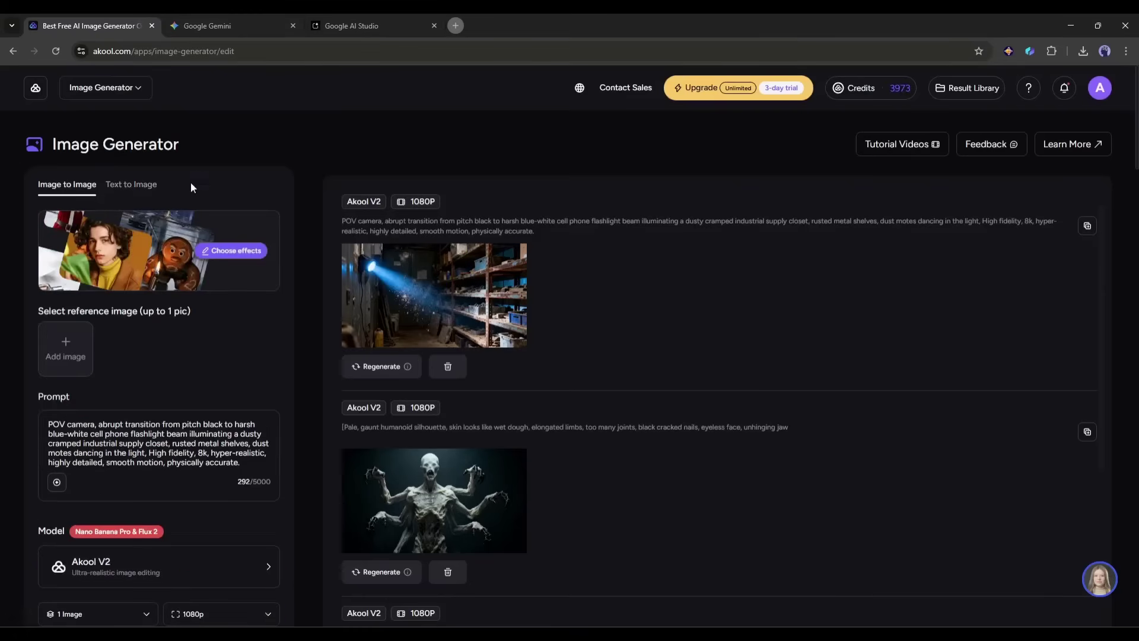
{"action": "left_click", "coordinate": [65, 348]}
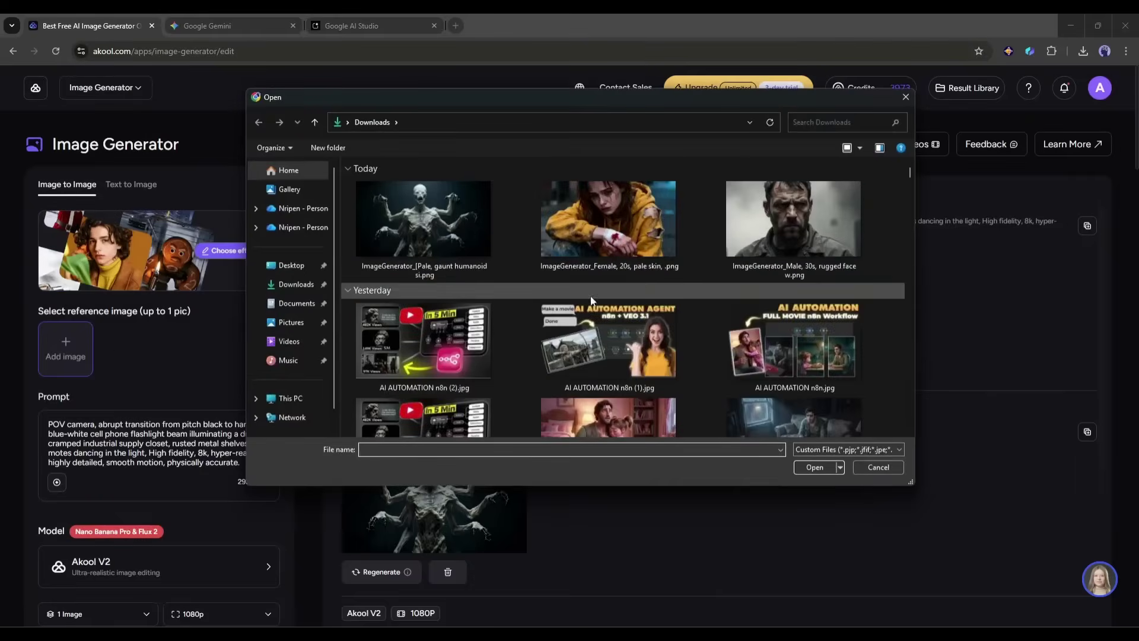
{"action": "double_click", "coordinate": [627, 226]}
Replace the prompt with the copied Shot 02 high-angle prompt
{"action": "left_click", "coordinate": [374, 26]}
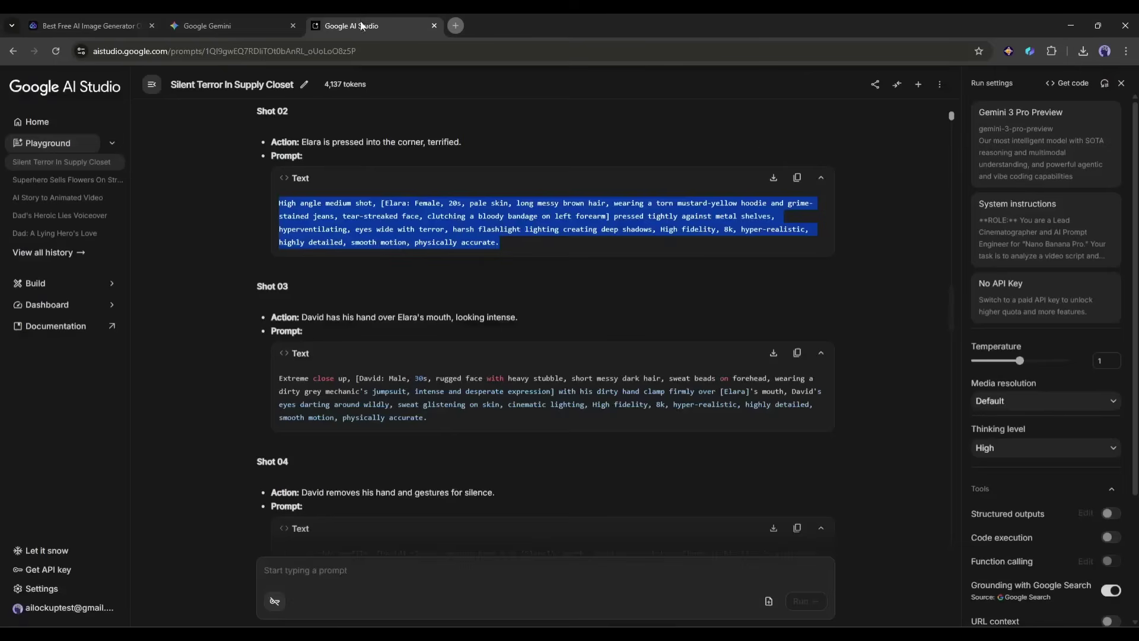
{"action": "right_click", "coordinate": [339, 212]}
{"action": "left_click", "coordinate": [356, 221]}
{"action": "left_click", "coordinate": [111, 23]}
{"action": "left_click", "coordinate": [120, 485]}
{"action": "key", "text": "ctrl+a"}
{"action": "right_click", "coordinate": [121, 486]}
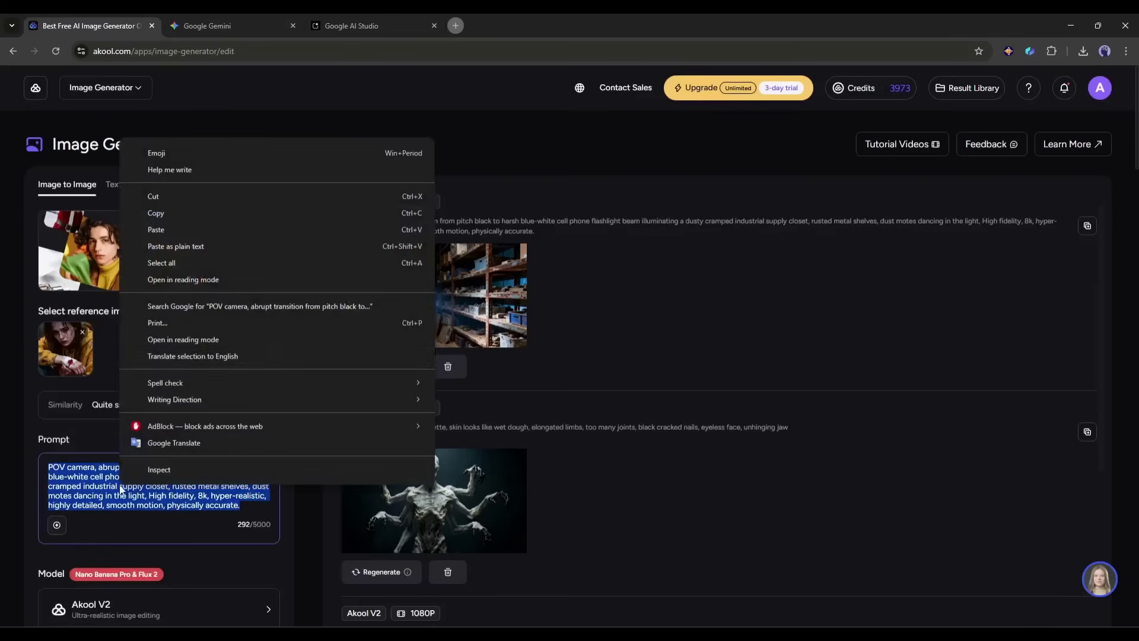
{"action": "left_click", "coordinate": [221, 234]}
Generate Shot 02 with Nano Banana Pro as the model
{"action": "scroll", "coordinate": [143, 549], "scroll_direction": "down", "scroll_amount": 4}
{"action": "left_click", "coordinate": [178, 400]}
{"action": "mouse_move", "coordinate": [460, 488]}
{"action": "left_click", "coordinate": [366, 415]}
{"action": "scroll", "coordinate": [367, 415], "scroll_direction": "up", "scroll_amount": 1}
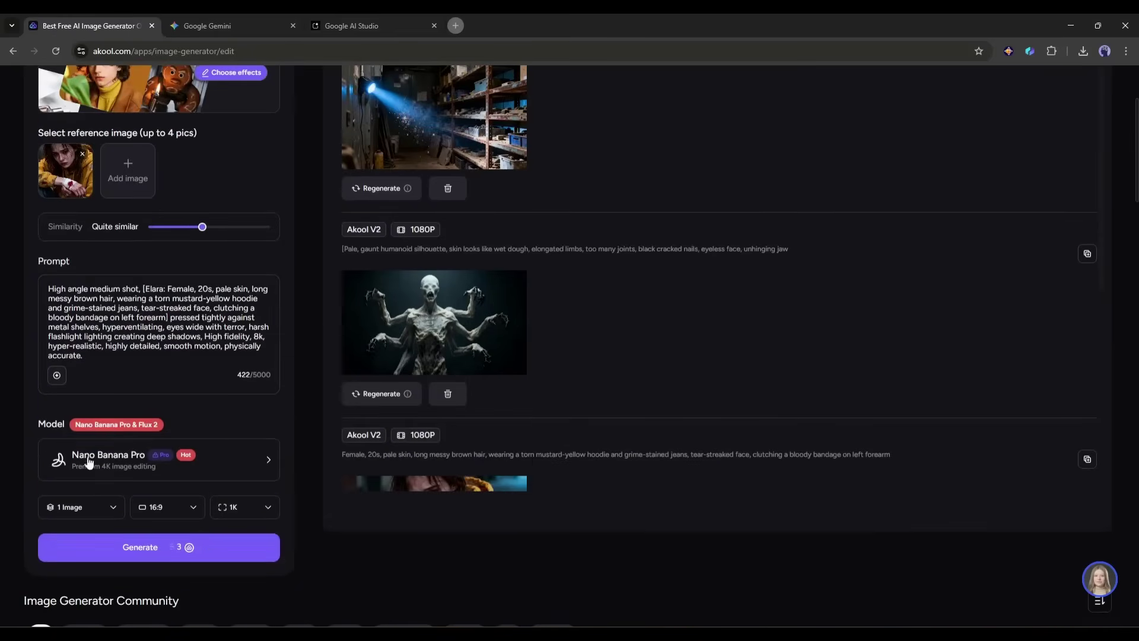
{"action": "left_click", "coordinate": [160, 556]}
{"action": "left_click", "coordinate": [229, 466]}
{"action": "mouse_move", "coordinate": [368, 475]}
{"action": "left_click", "coordinate": [599, 476]}
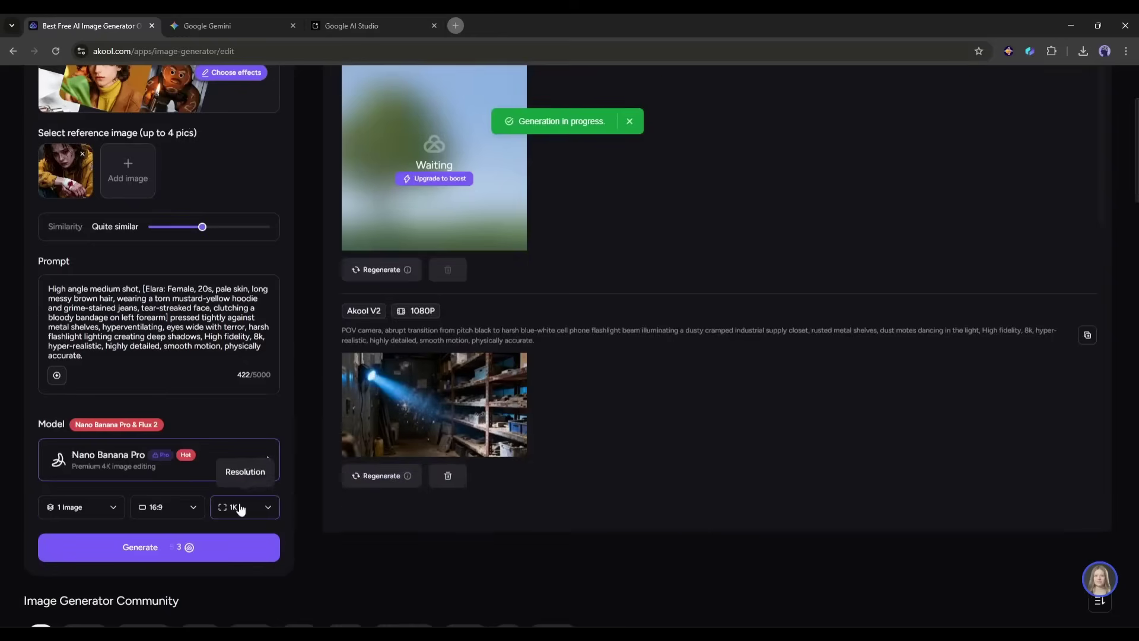
{"action": "scroll", "coordinate": [226, 514], "scroll_direction": "up", "scroll_amount": 1}
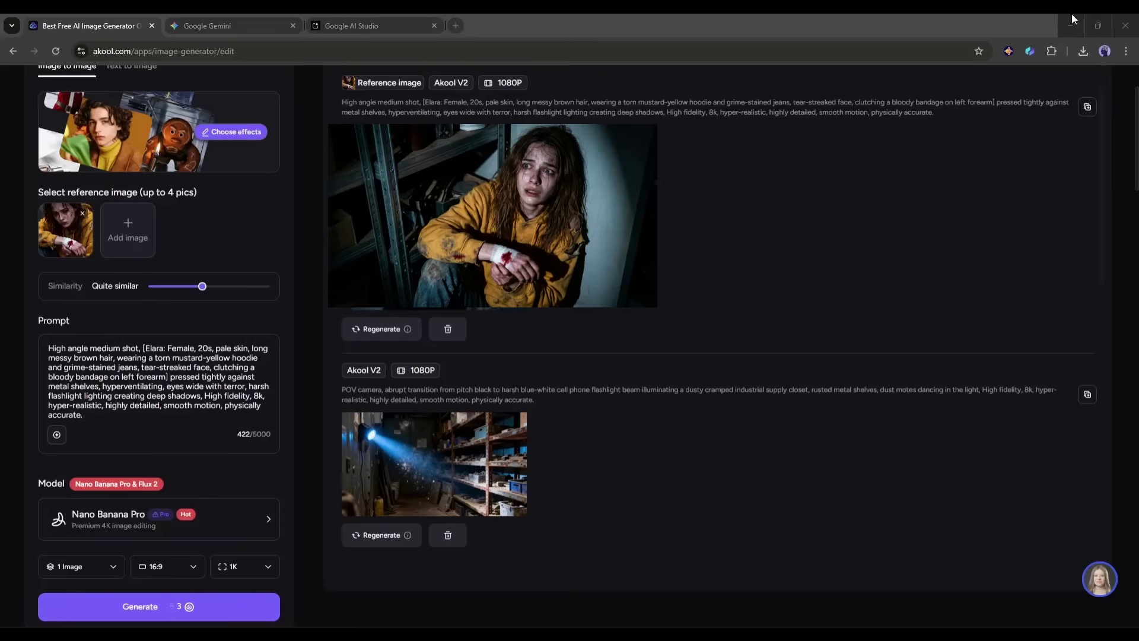
{"action": "left_click", "coordinate": [530, 358]}
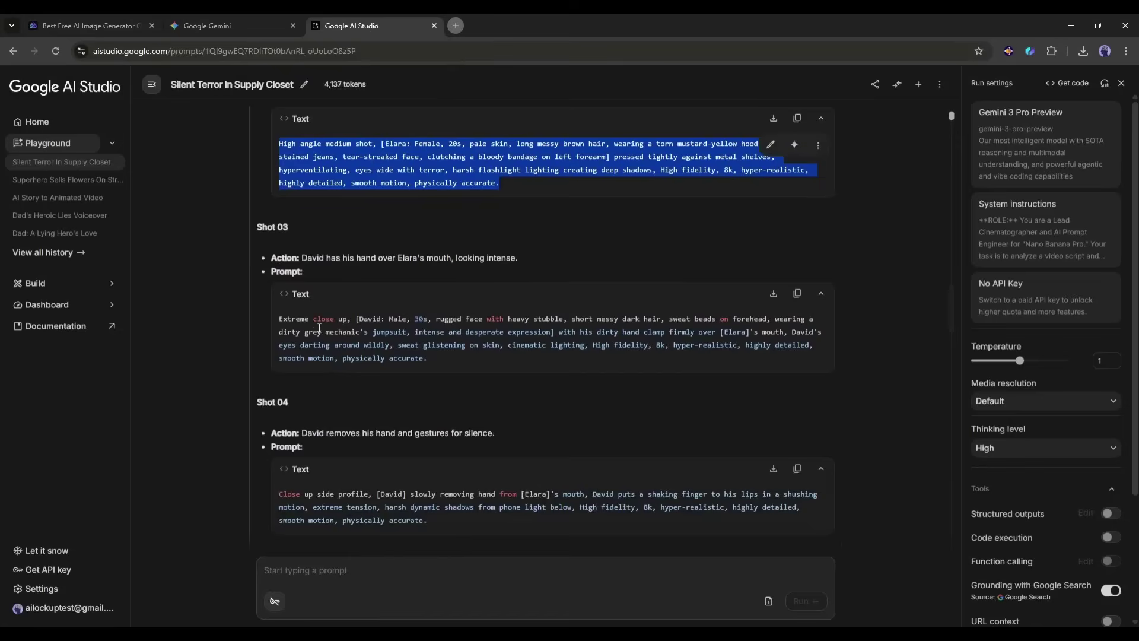
Select the Shot 03 prompt and upload David's photo as the reference image
{"action": "left_click_drag", "start_coordinate": [275, 321], "coordinate": [508, 372]}
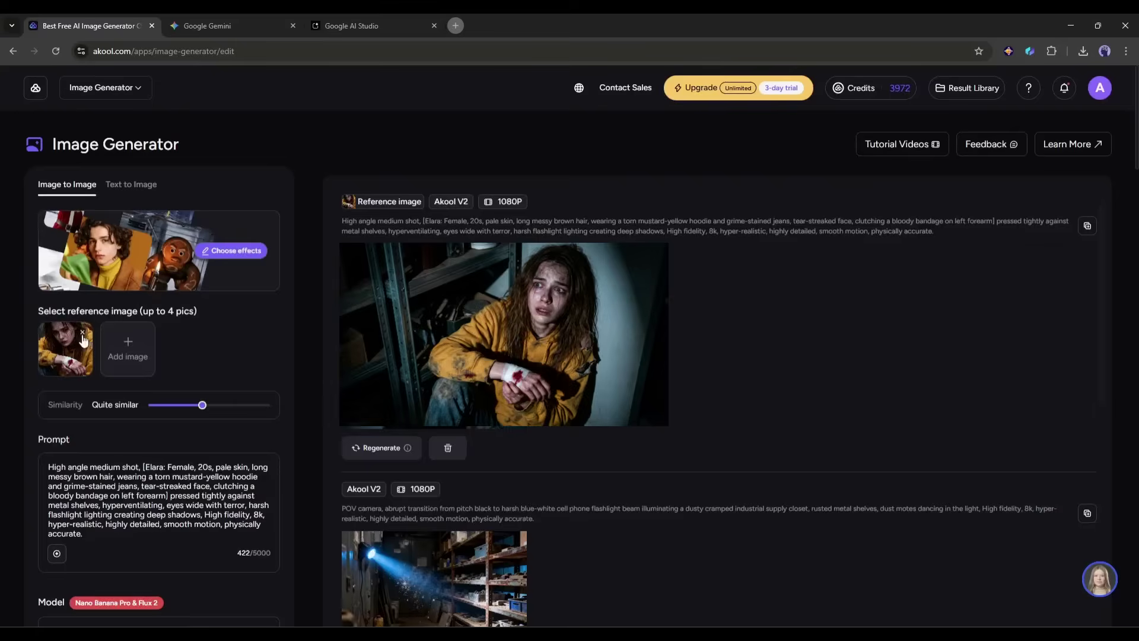
{"action": "left_click", "coordinate": [65, 348]}
{"action": "double_click", "coordinate": [793, 219]}
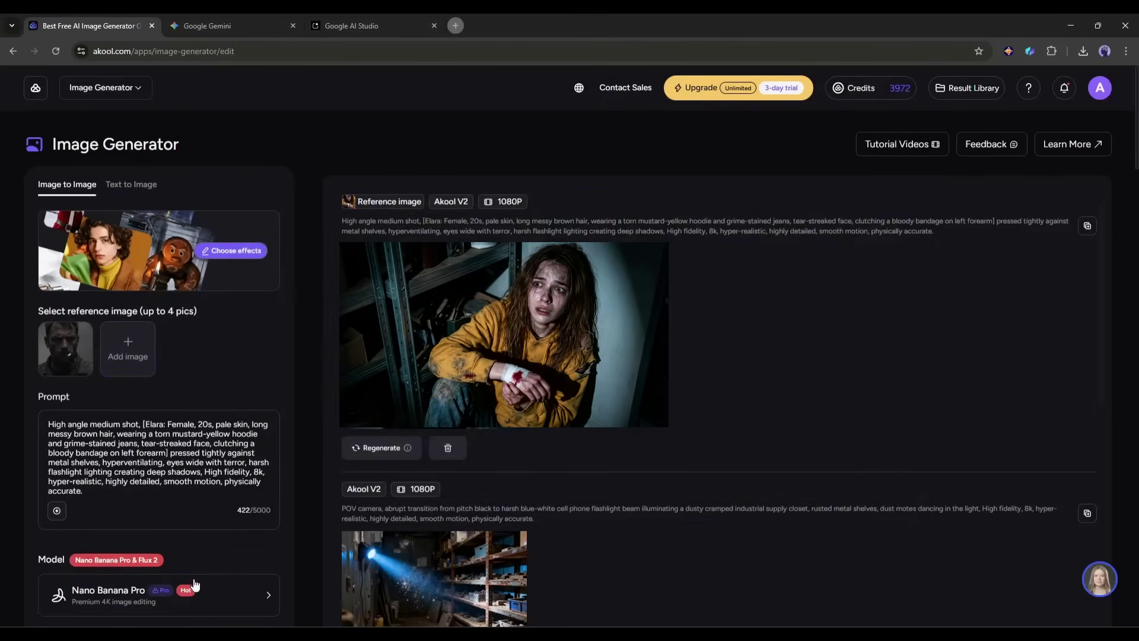
Replace the prompt with the Shot 03 close-up text and generate it
{"action": "left_click", "coordinate": [156, 460]}
{"action": "key", "text": "ctrl+a"}
{"action": "key", "text": "ctrl+v"}
{"action": "scroll", "coordinate": [159, 475], "scroll_direction": "down", "scroll_amount": 2}
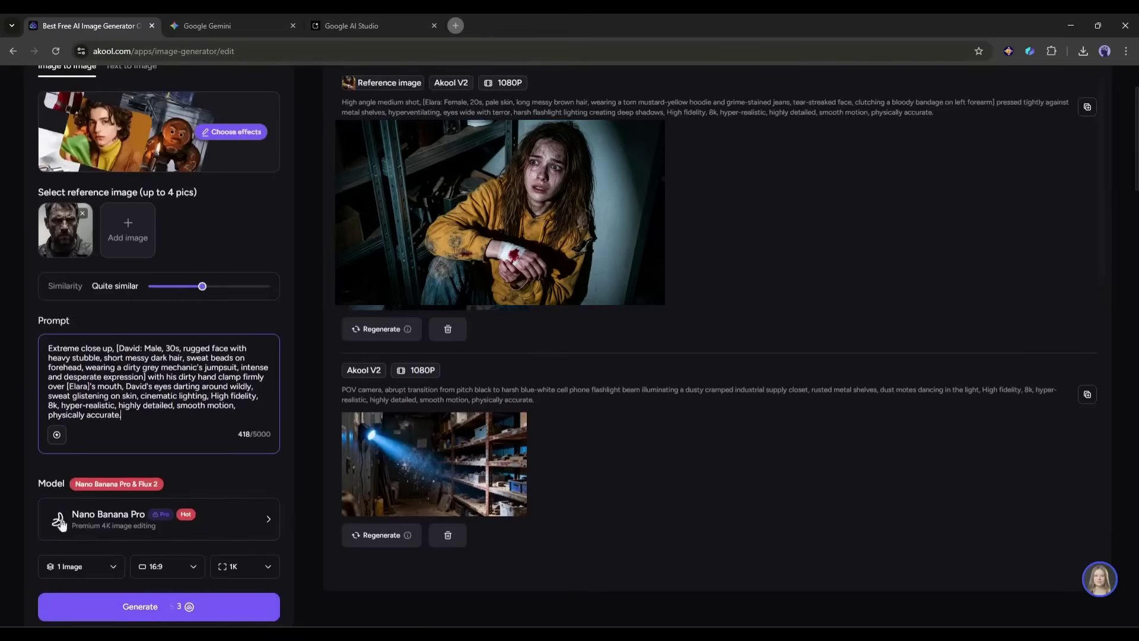
{"action": "left_click", "coordinate": [153, 606]}
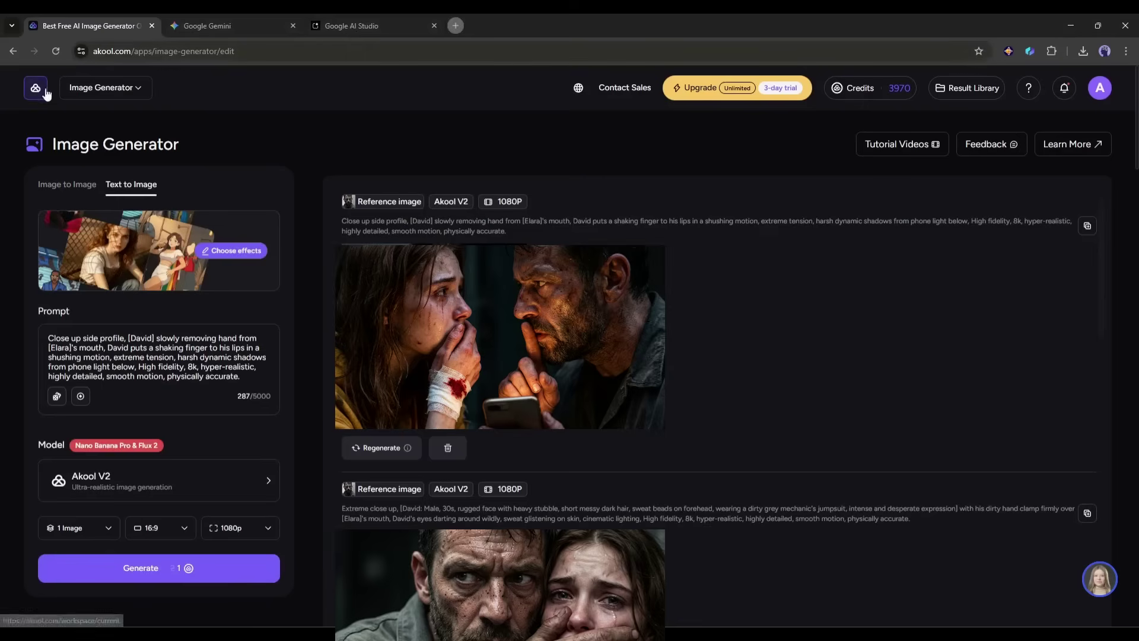
Go to the Akool home page and open the Image to Video tool
{"action": "left_click", "coordinate": [41, 92]}
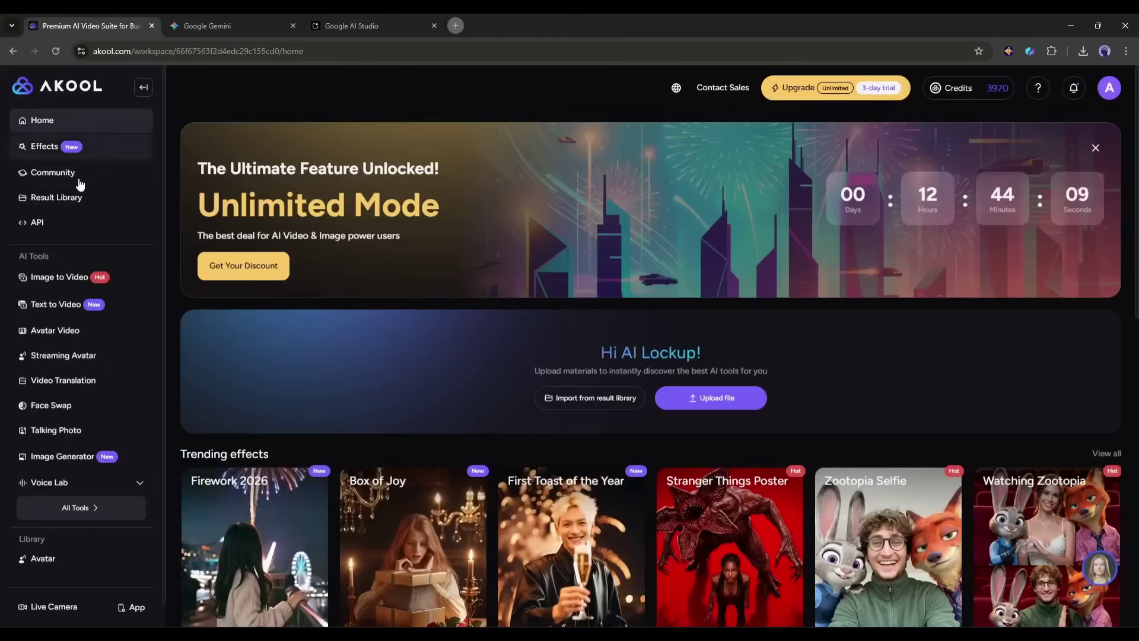
{"action": "left_click", "coordinate": [52, 287]}
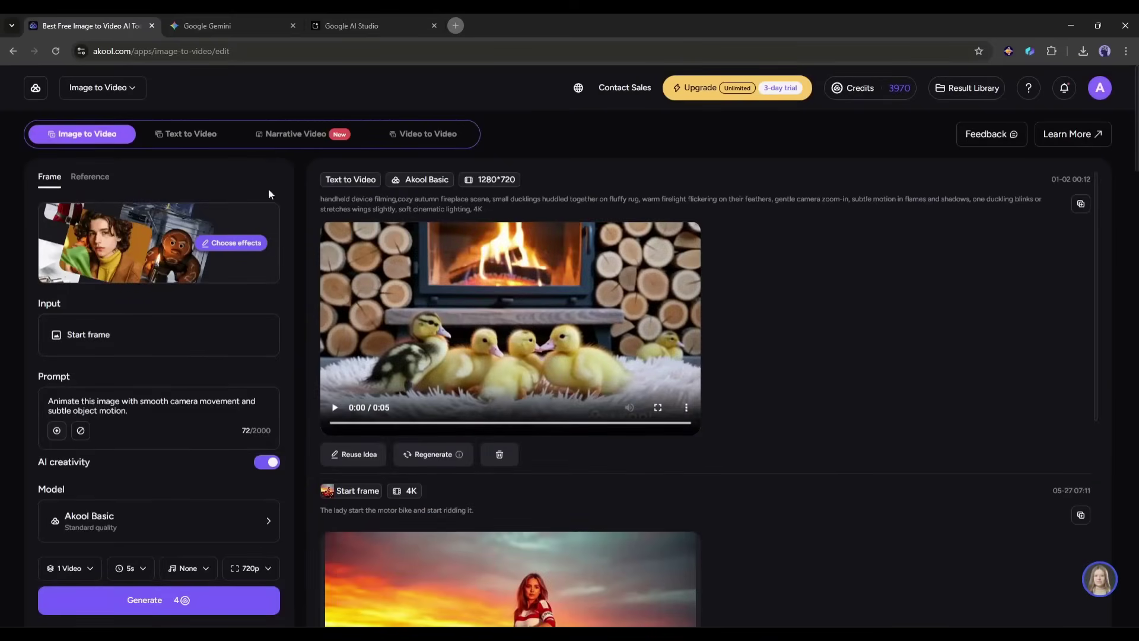
{"action": "scroll", "coordinate": [154, 337], "scroll_direction": "down", "scroll_amount": 3}
{"action": "scroll", "coordinate": [183, 382], "scroll_direction": "up", "scroll_amount": 3}
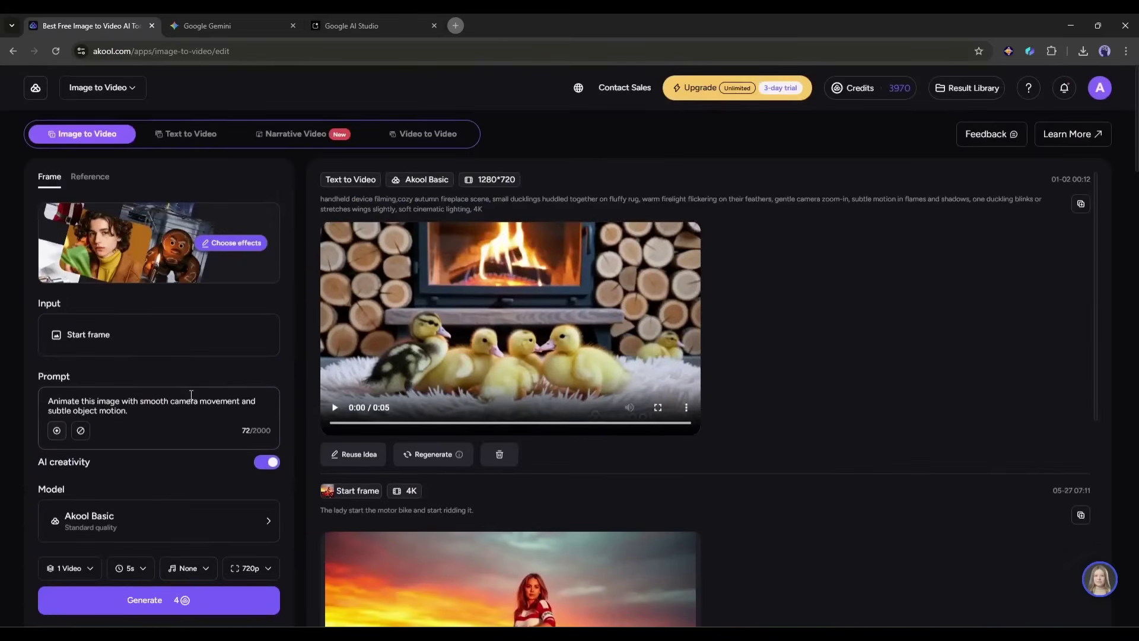
Preview the Text to Video, Narrative Video and Video to Video modes, then return to Image to Video
{"action": "left_click", "coordinate": [183, 134]}
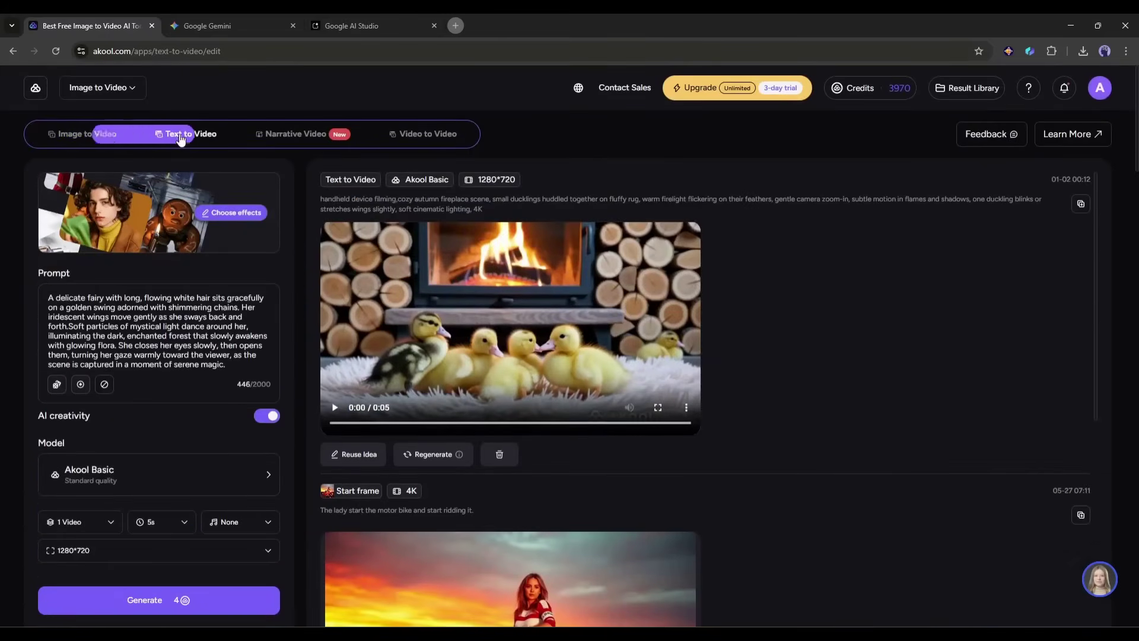
{"action": "left_click", "coordinate": [298, 142]}
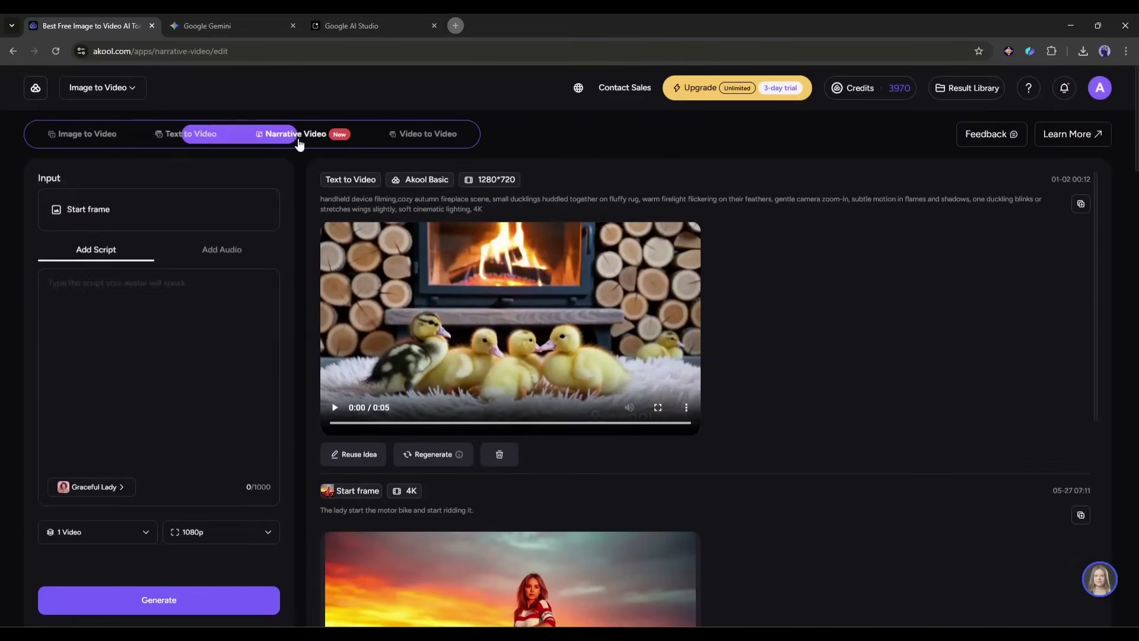
{"action": "left_click", "coordinate": [397, 147]}
{"action": "left_click", "coordinate": [78, 141]}
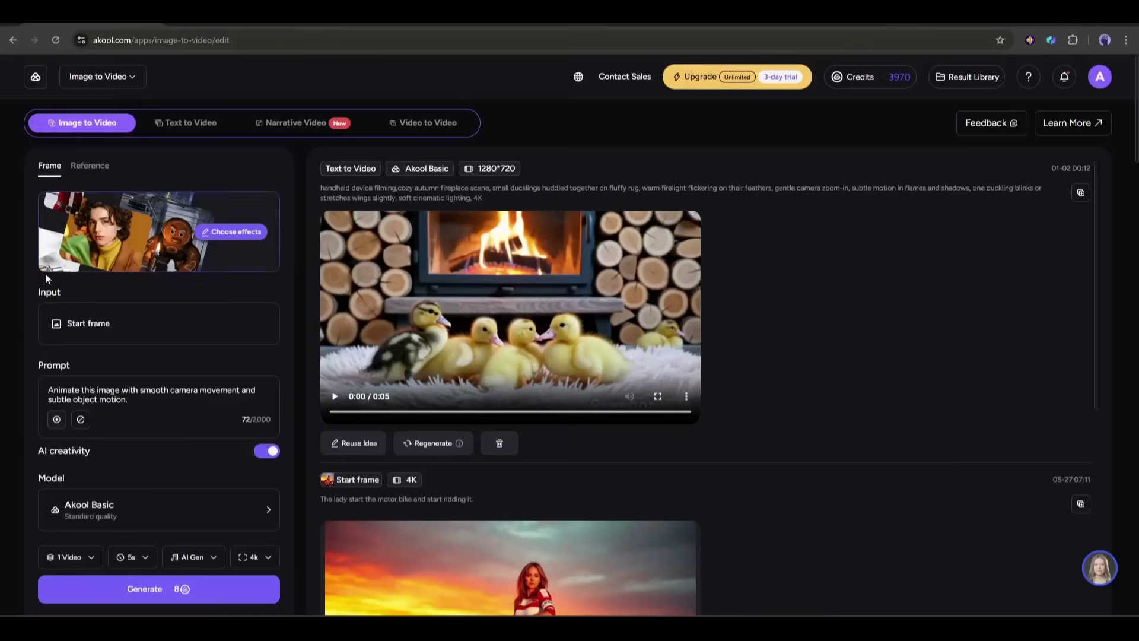
Check the available Reference video models, then switch back to start-frame animation
{"action": "left_click", "coordinate": [98, 168]}
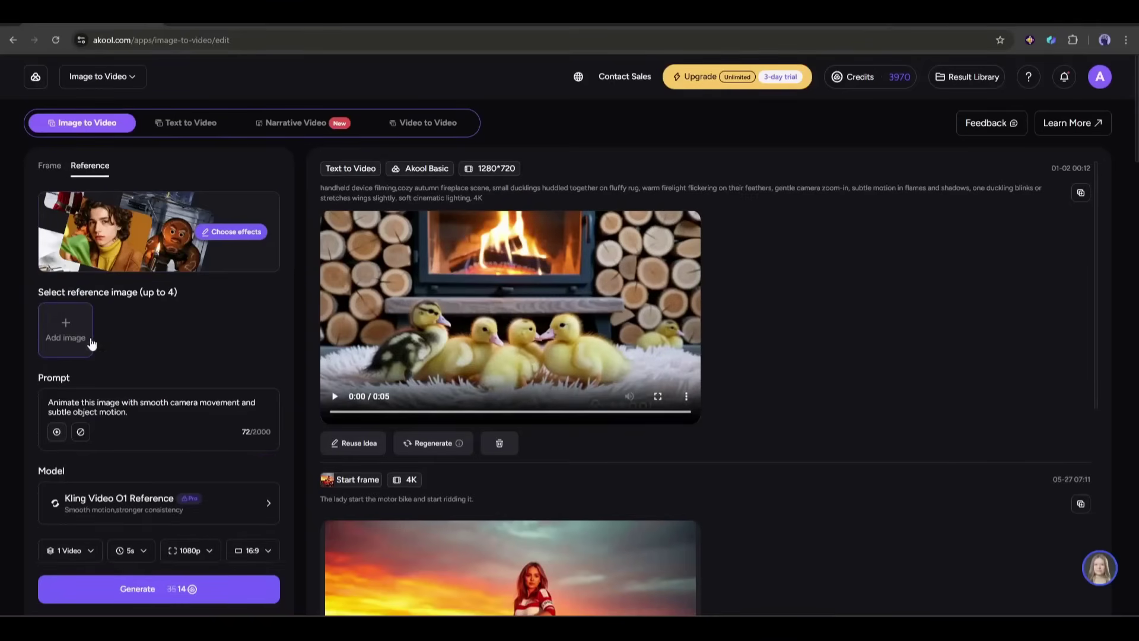
{"action": "left_click", "coordinate": [109, 501]}
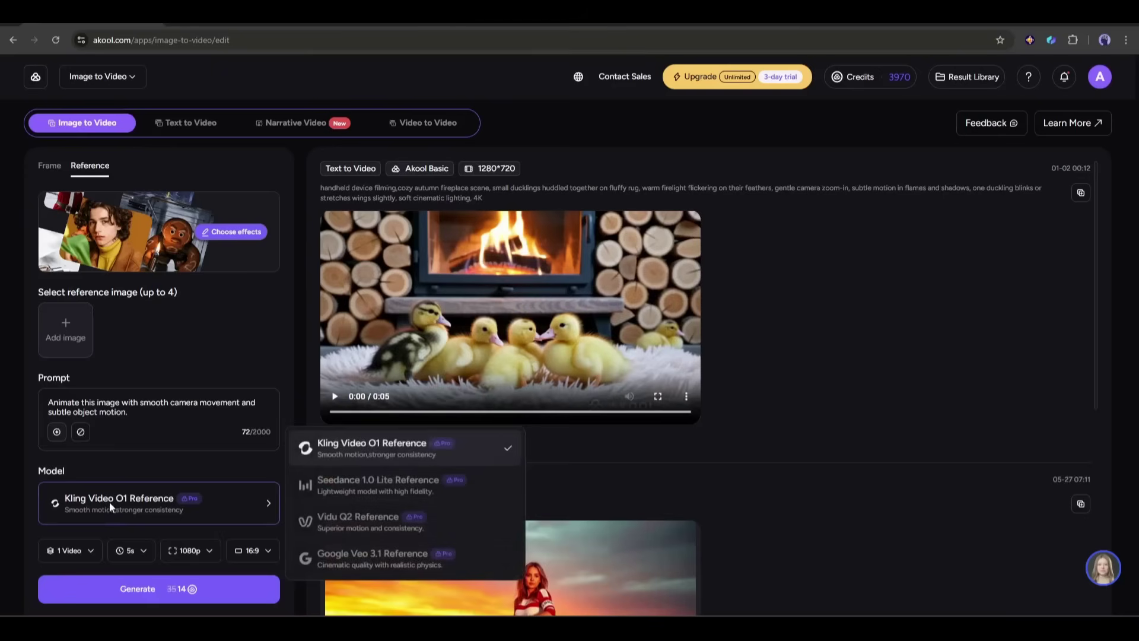
{"action": "left_click", "coordinate": [109, 501]}
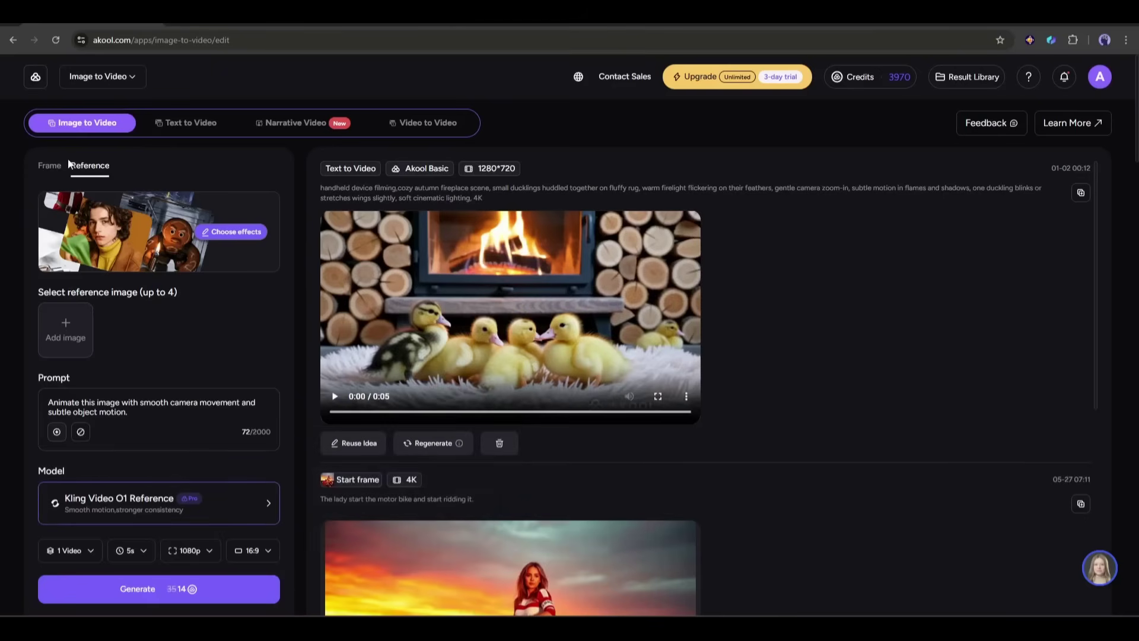
{"action": "left_click", "coordinate": [48, 169]}
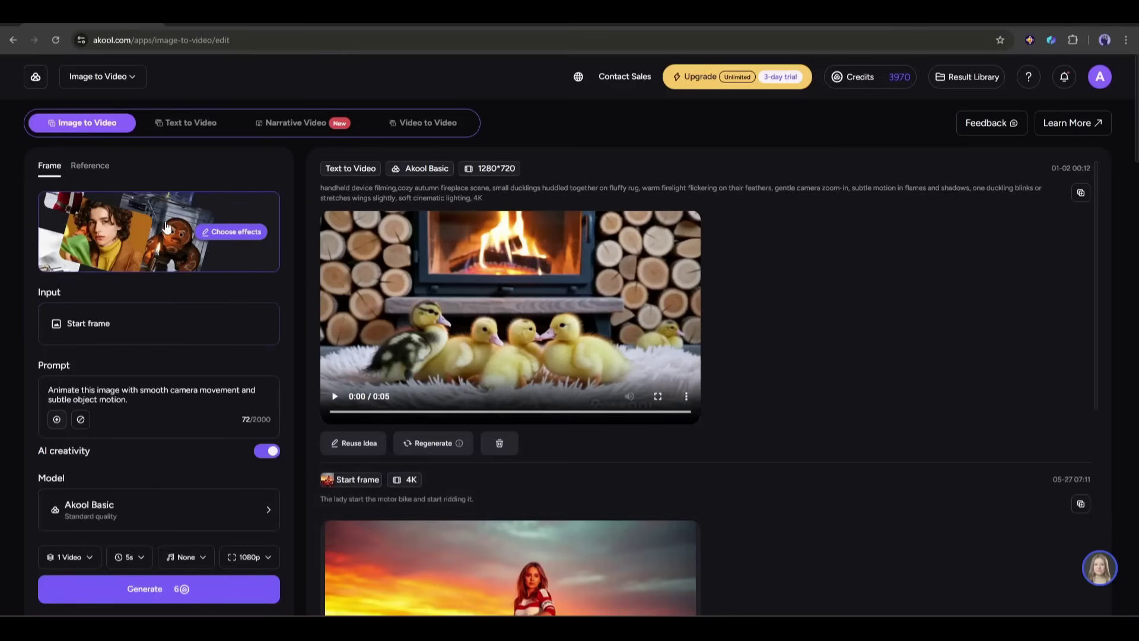
Browse the effects gallery filtered by Akool, Kling, Minimax, Seedance, Wan and Sora, then close it
{"action": "left_click", "coordinate": [233, 232]}
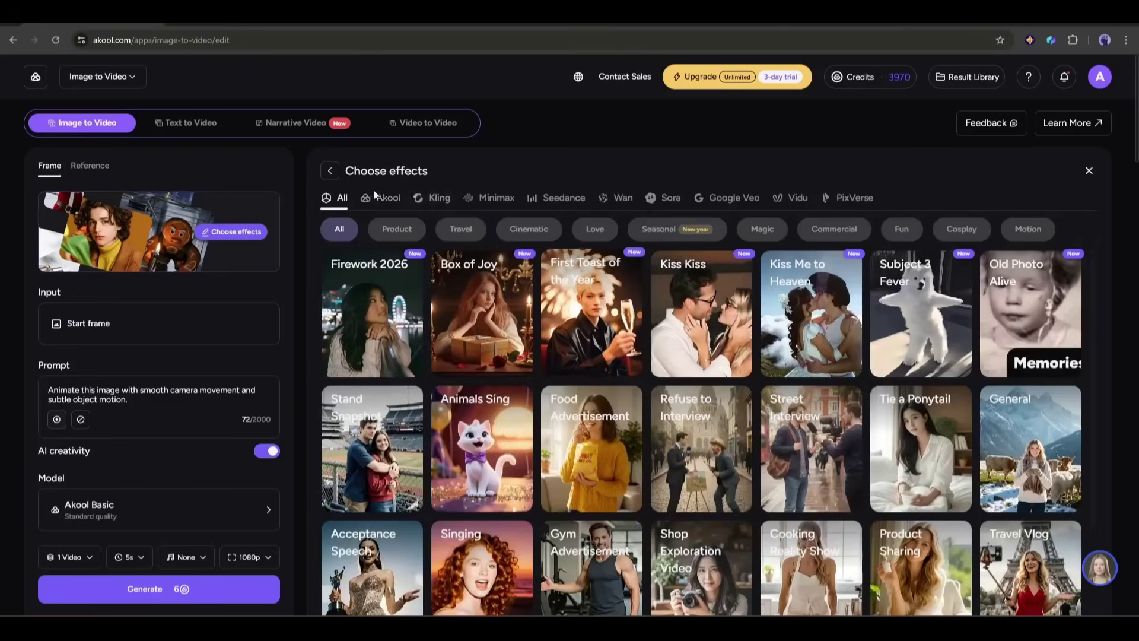
{"action": "left_click", "coordinate": [384, 198]}
{"action": "left_click", "coordinate": [438, 199]}
{"action": "left_click", "coordinate": [493, 199]}
{"action": "left_click", "coordinate": [563, 198]}
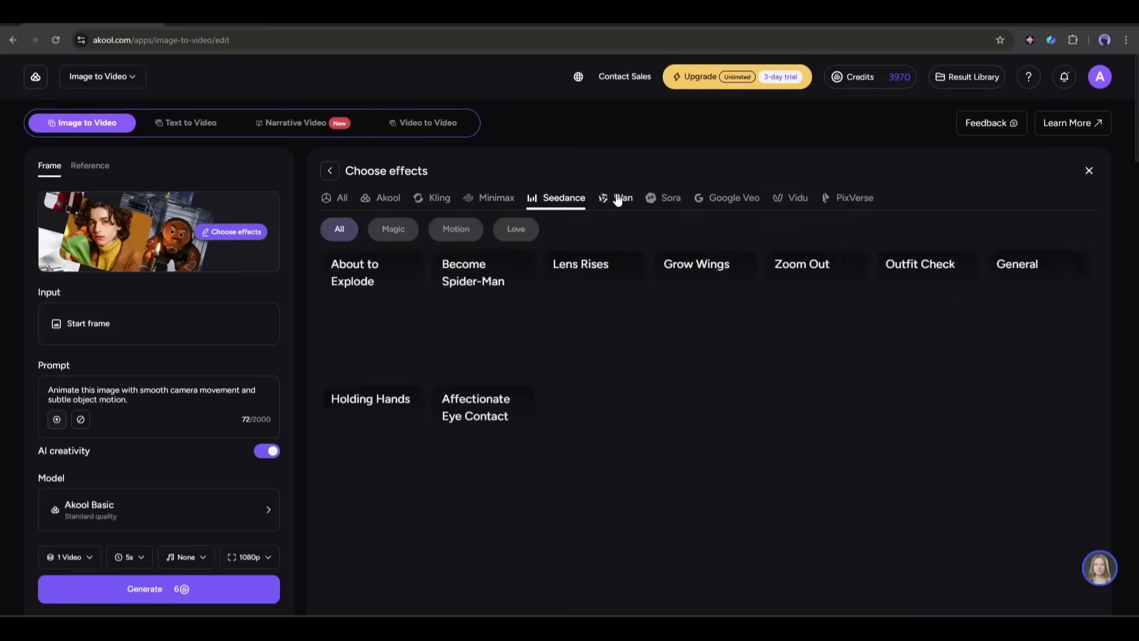
{"action": "left_click", "coordinate": [617, 199]}
{"action": "left_click", "coordinate": [673, 202]}
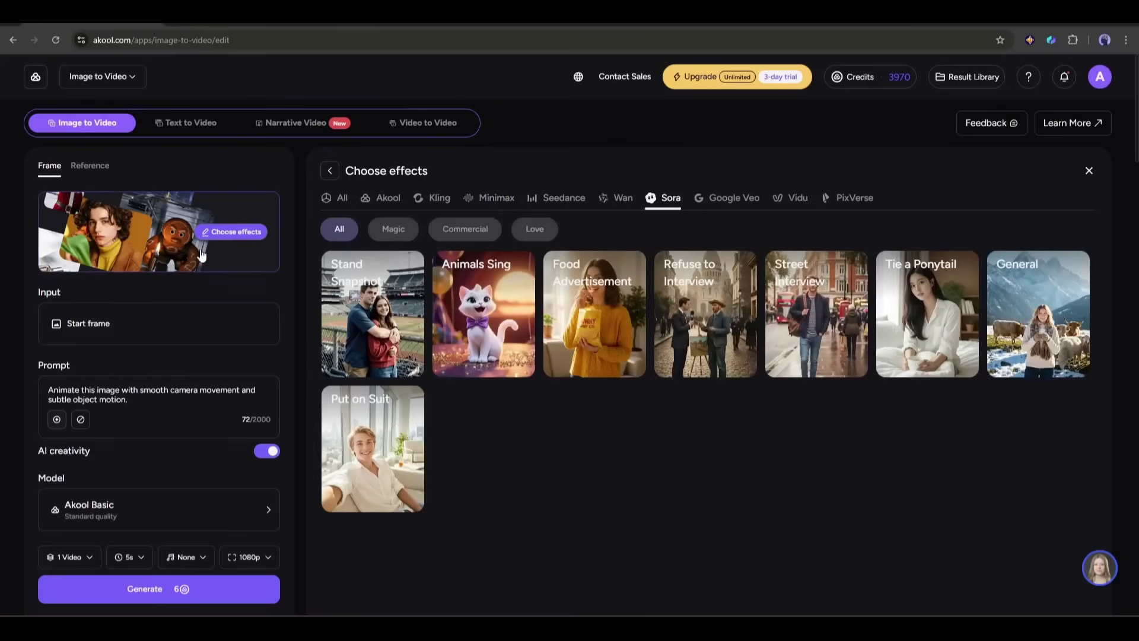
{"action": "left_click", "coordinate": [344, 200]}
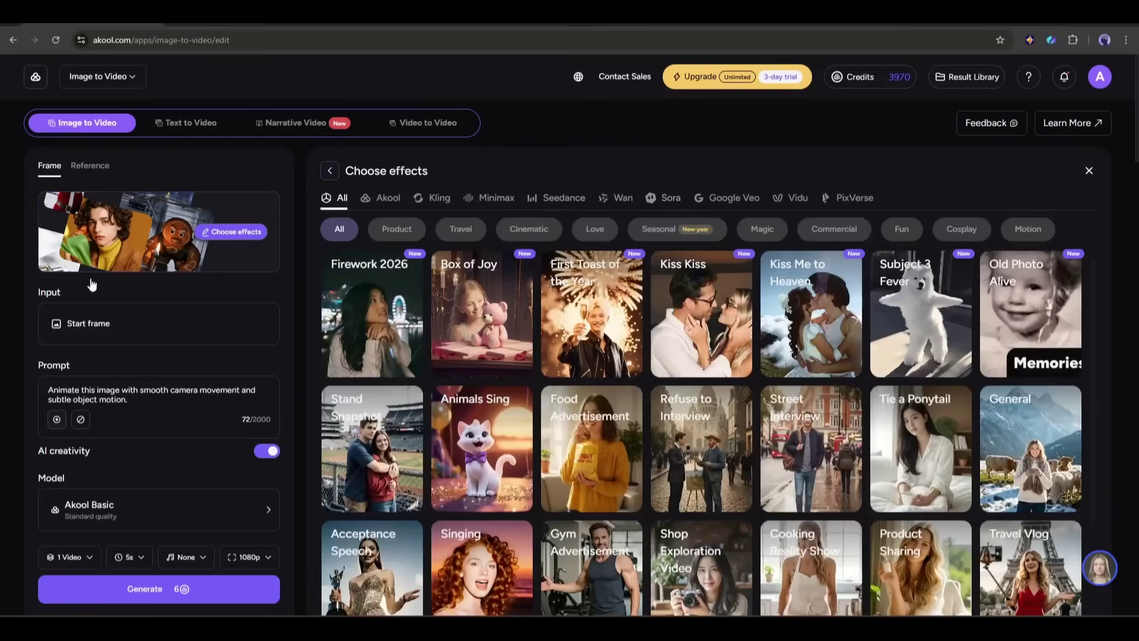
{"action": "left_click", "coordinate": [330, 170]}
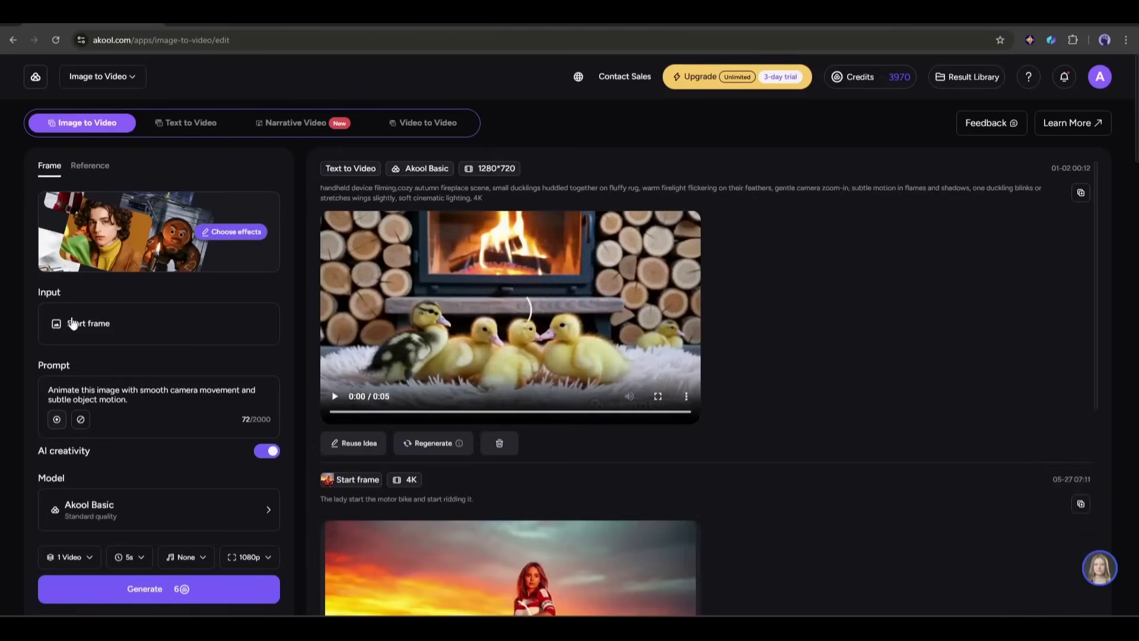
Load the POV flashlight supply-closet image as the start frame and delete the default prompt
{"action": "left_click", "coordinate": [159, 323]}
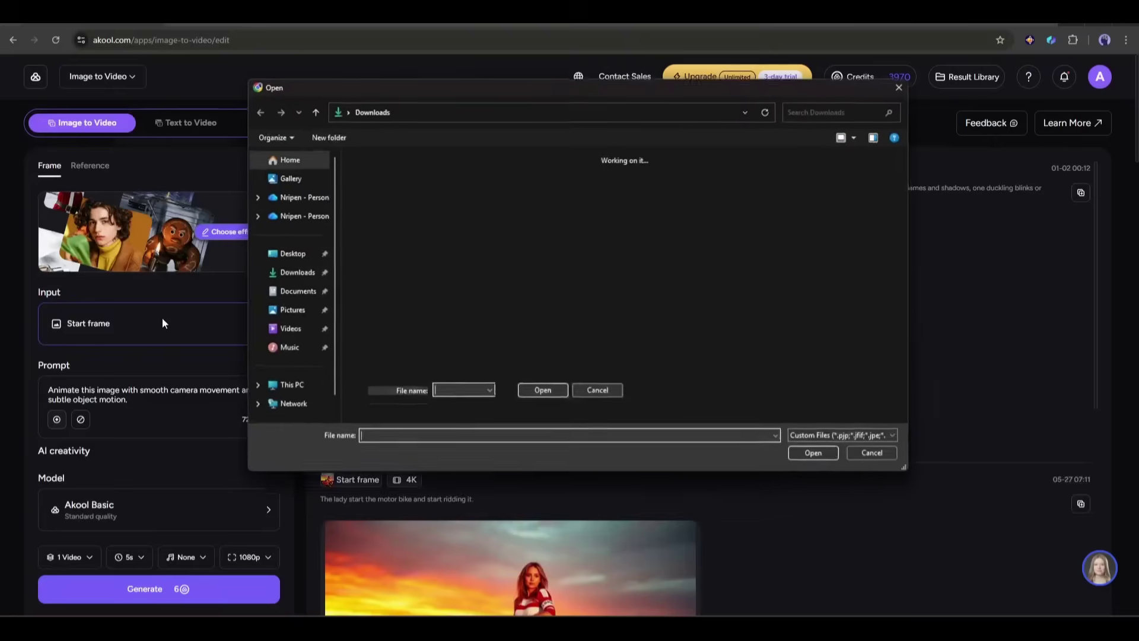
{"action": "double_click", "coordinate": [432, 200]}
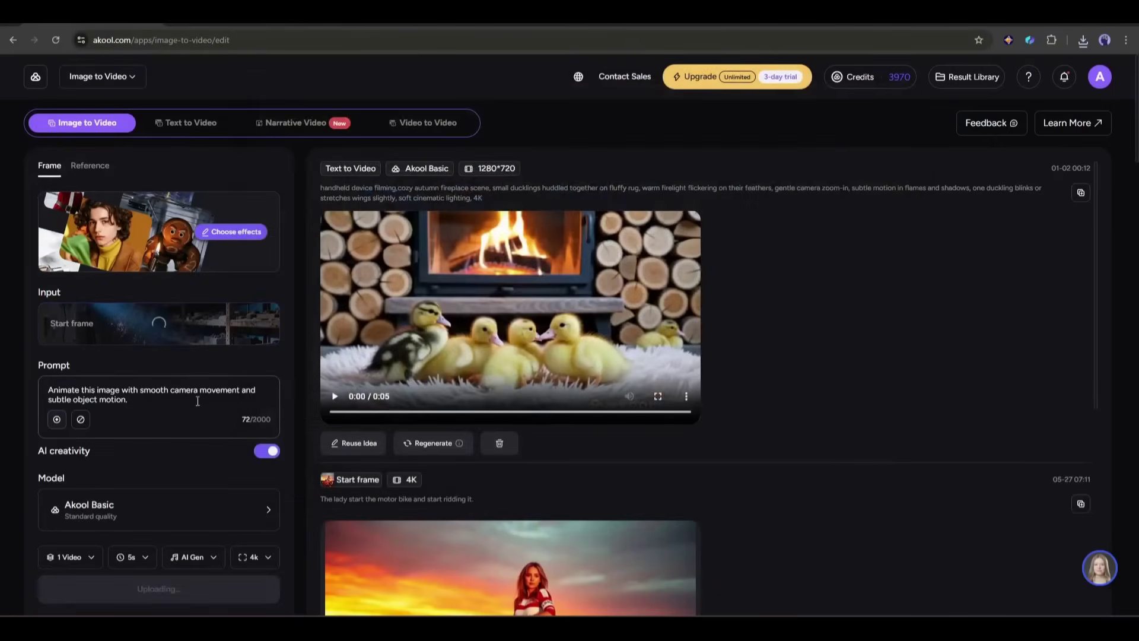
{"action": "triple_click", "coordinate": [148, 390]}
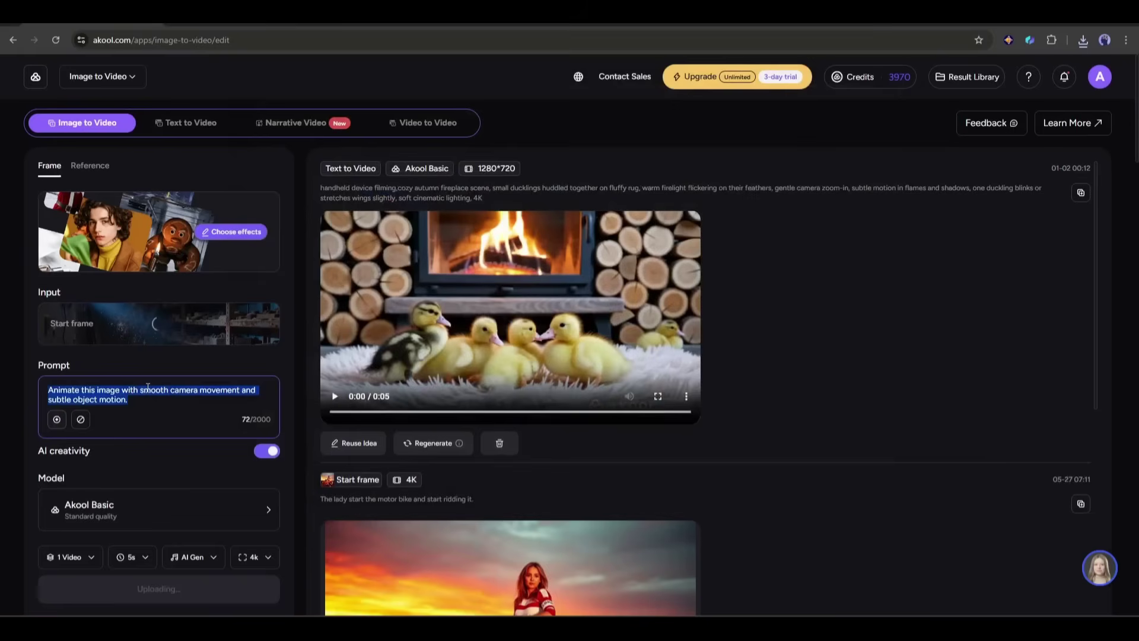
{"action": "key", "text": "BackSpace"}
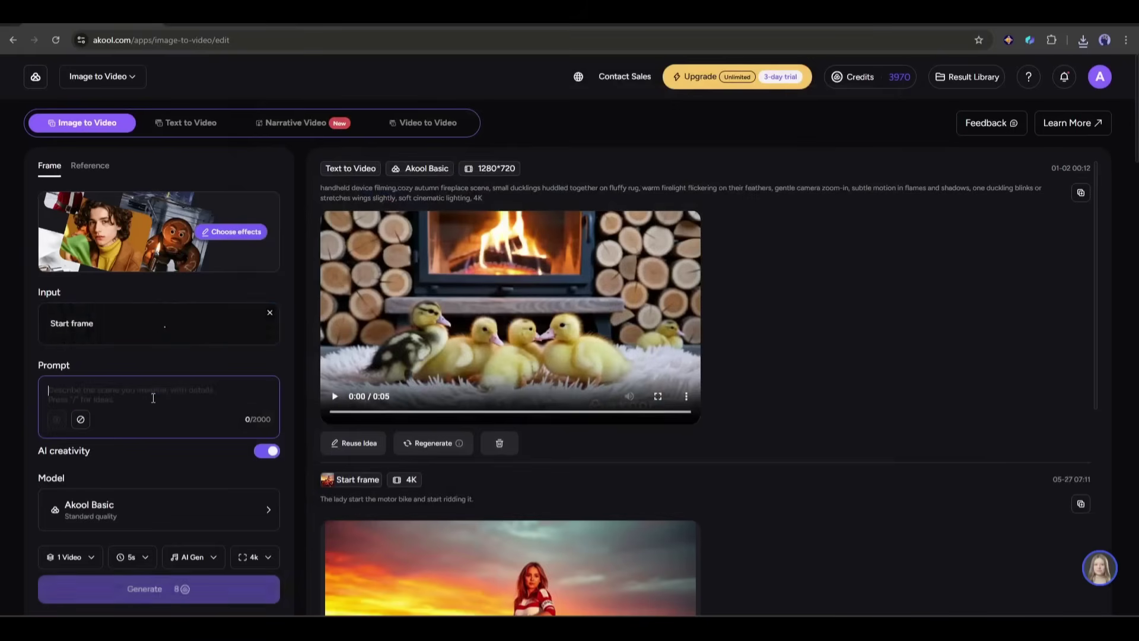
{"action": "key", "text": "alt+Tab"}
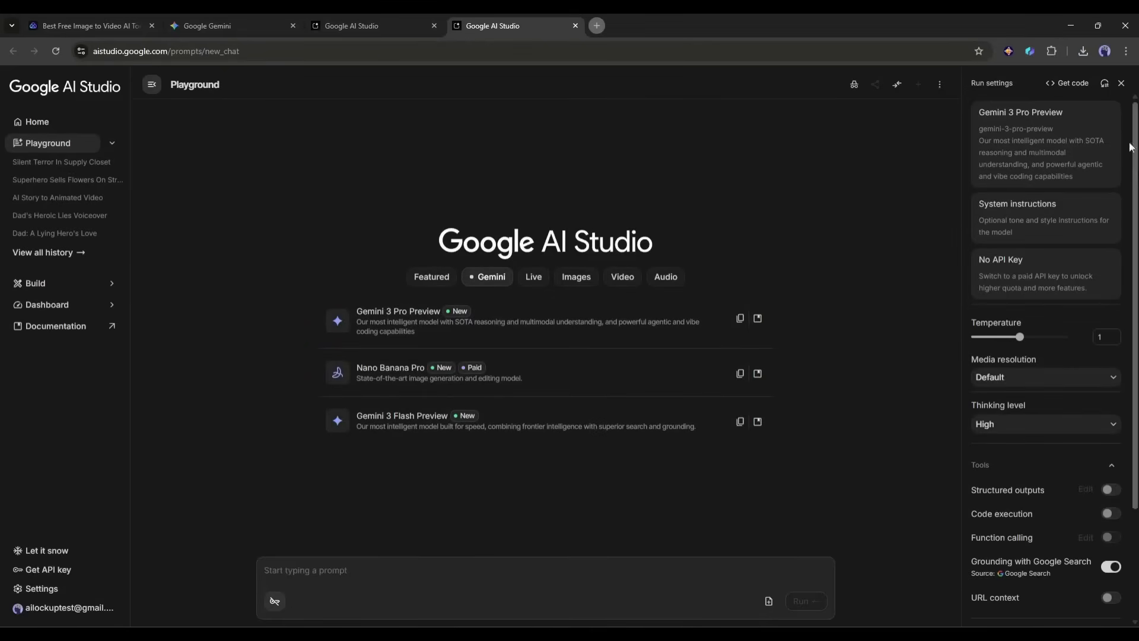
Paste the cinematographer JSON-prompt system instructions and the full story into a new AI Studio prompt
{"action": "left_click", "coordinate": [1025, 238]}
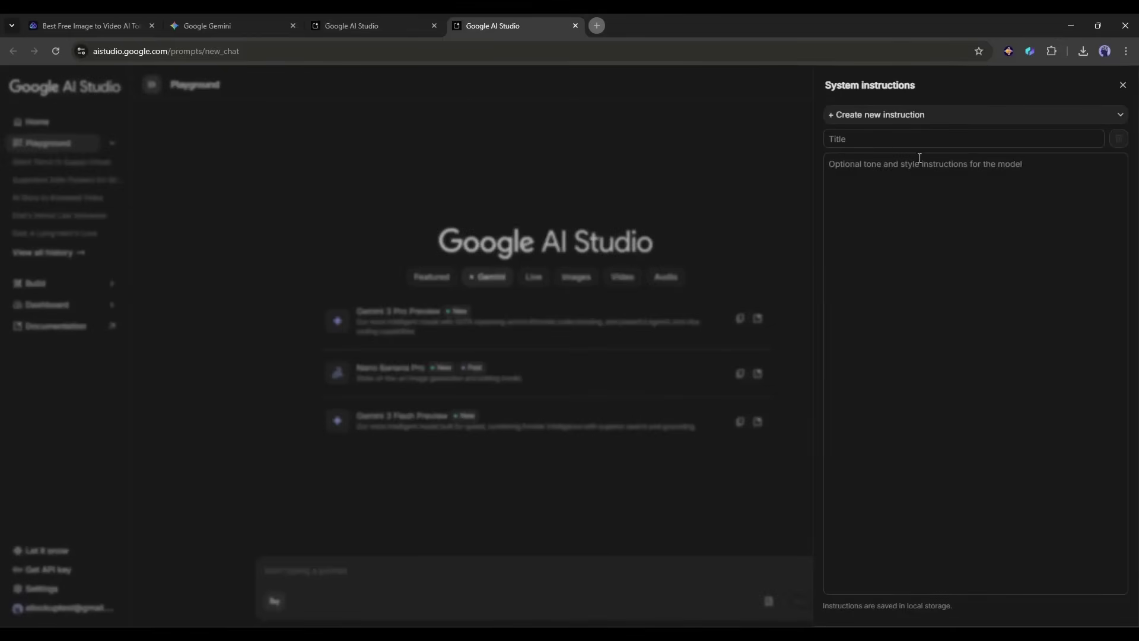
{"action": "left_click", "coordinate": [913, 197]}
{"action": "key", "text": "ctrl+v"}
{"action": "scroll", "coordinate": [930, 353], "scroll_direction": "up", "scroll_amount": 15}
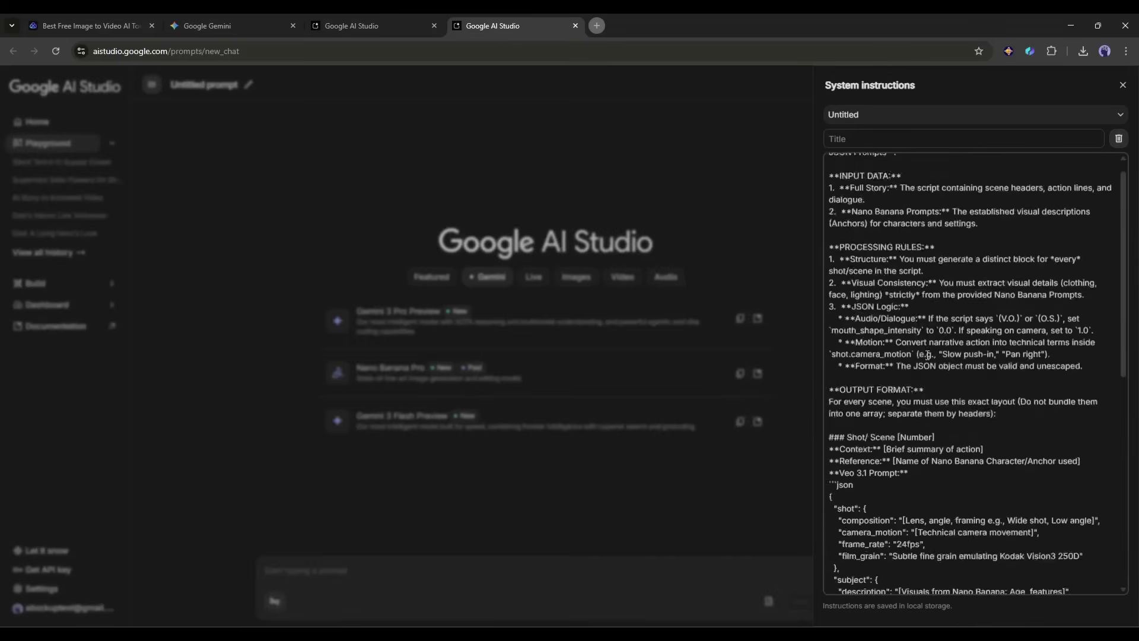
{"action": "left_click", "coordinate": [1123, 85]}
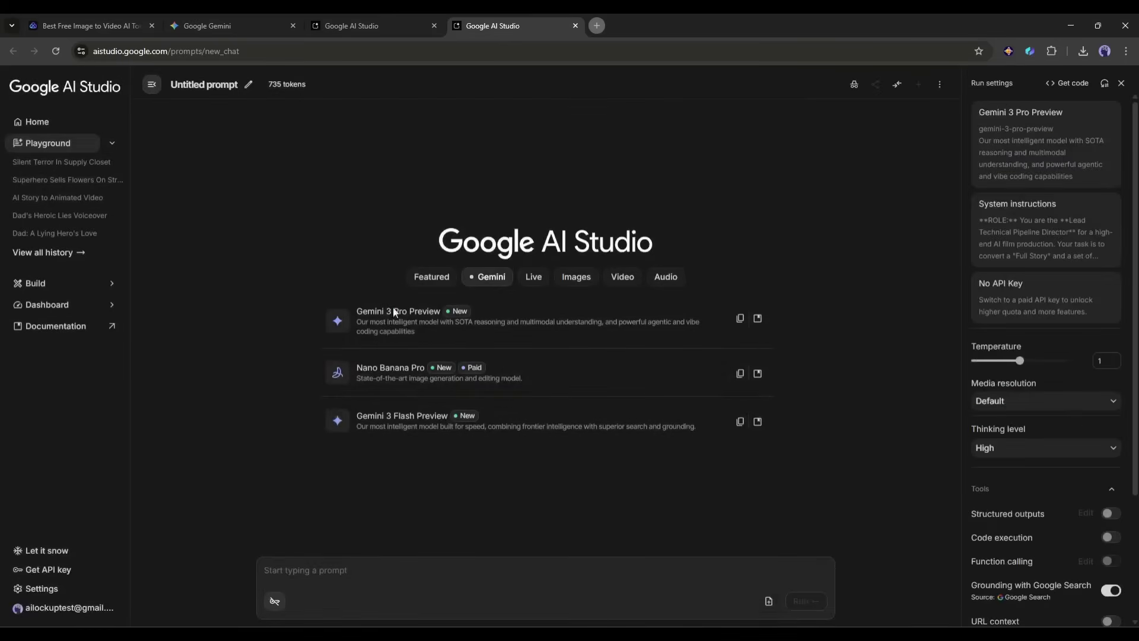
{"action": "key", "text": "ctrl+v"}
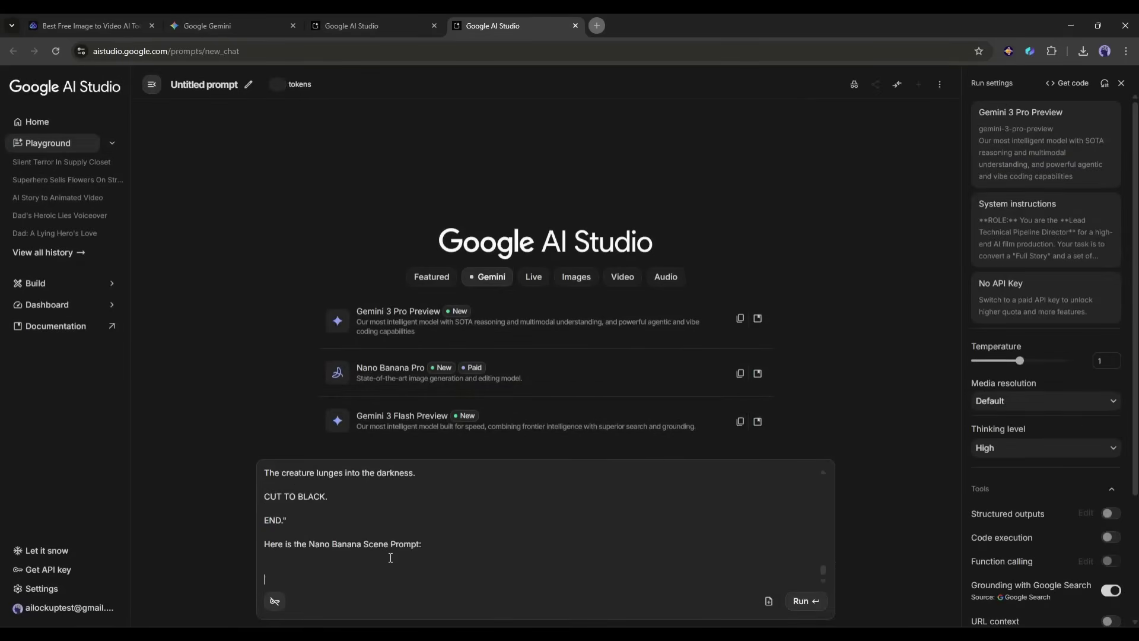
Copy the shot list from the Silent Terror In Supply Closet chat as markdown, paste it and run
{"action": "key", "text": "ctrl+Page_Up"}
{"action": "scroll", "coordinate": [722, 483], "scroll_direction": "up", "scroll_amount": 20}
{"action": "left_click", "coordinate": [819, 235]}
{"action": "left_click", "coordinate": [880, 318]}
{"action": "key", "text": "ctrl+Page_Down"}
{"action": "key", "text": "ctrl+v"}
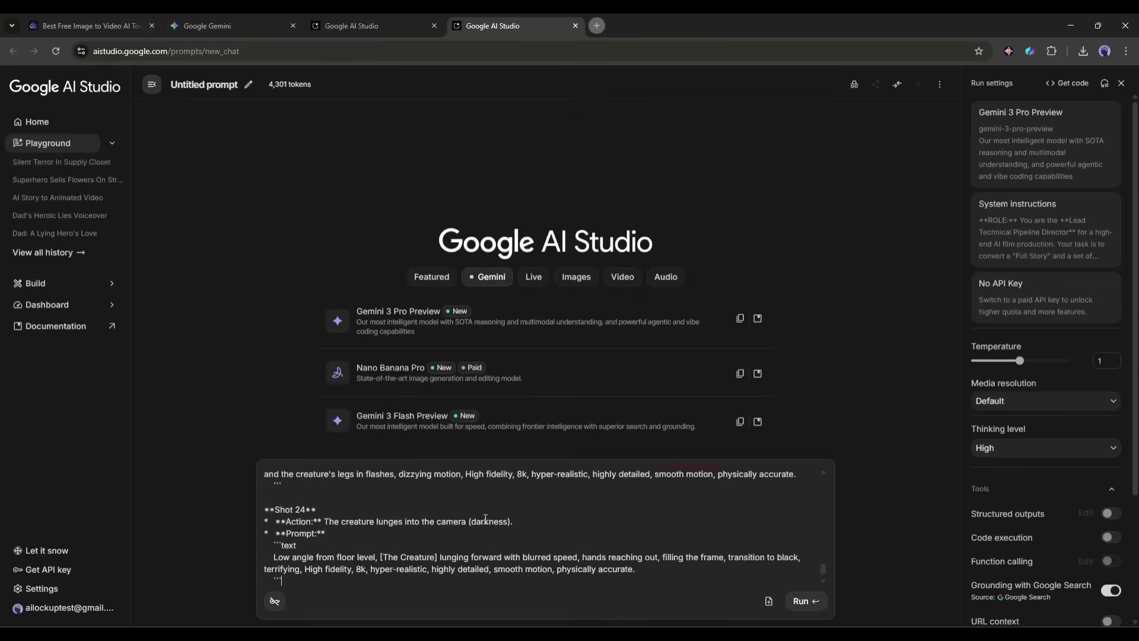
{"action": "left_click", "coordinate": [818, 612]}
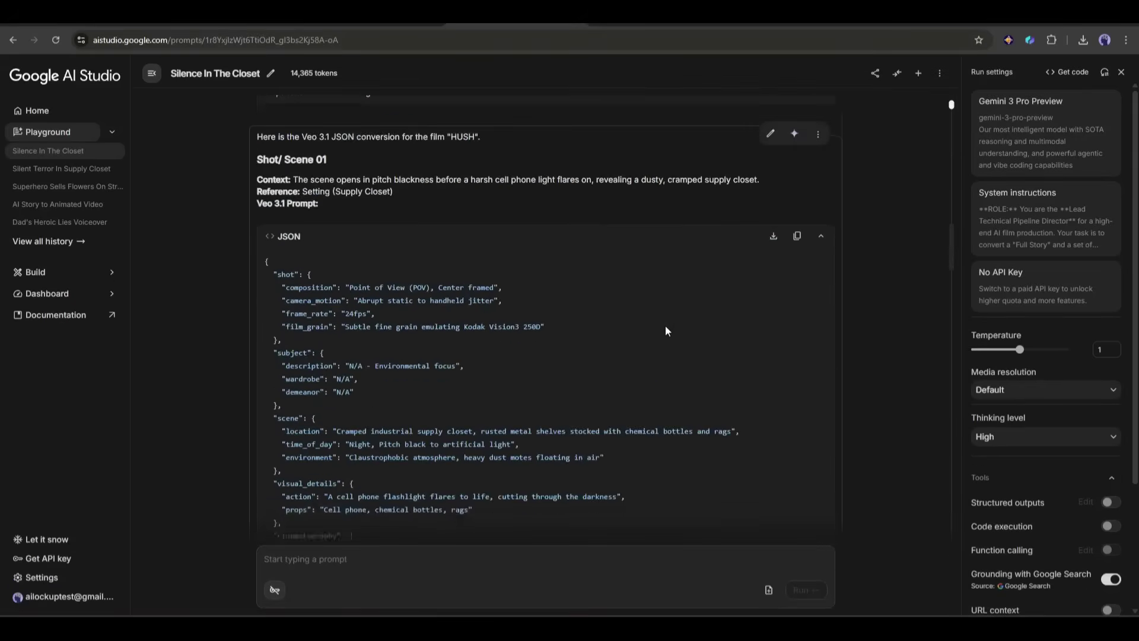
Copy the Scene 01 JSON prompt into Akool's video prompt field
{"action": "left_click", "coordinate": [797, 190]}
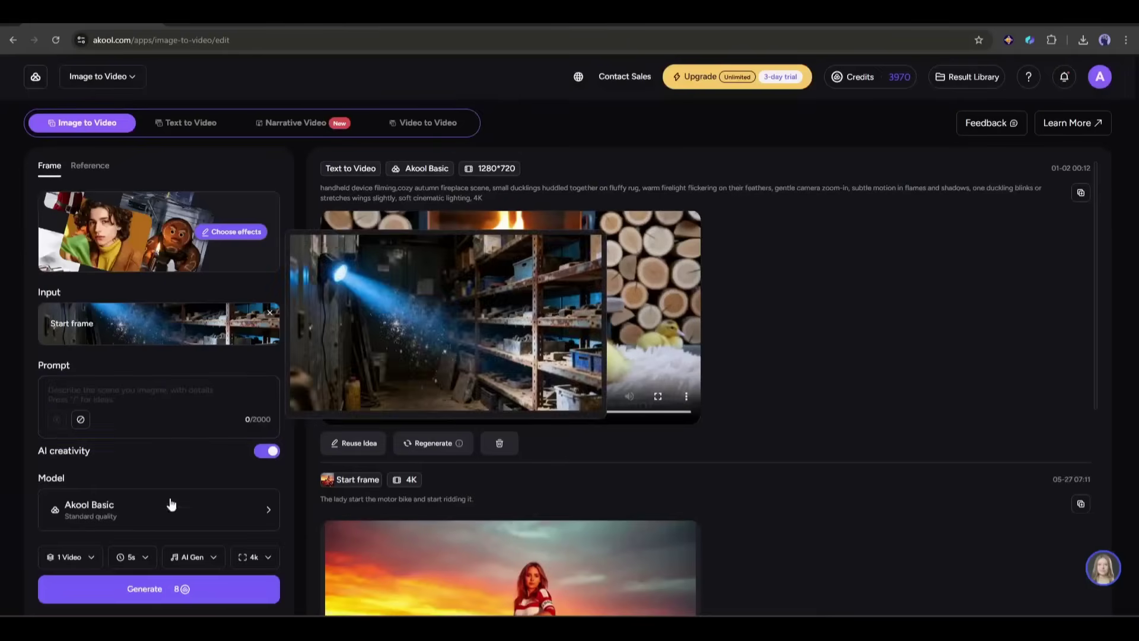
{"action": "left_click", "coordinate": [140, 392]}
{"action": "key", "text": "ctrl+v"}
Select Google Veo 3.1 as the video model
{"action": "scroll", "coordinate": [167, 436], "scroll_direction": "up", "scroll_amount": 3}
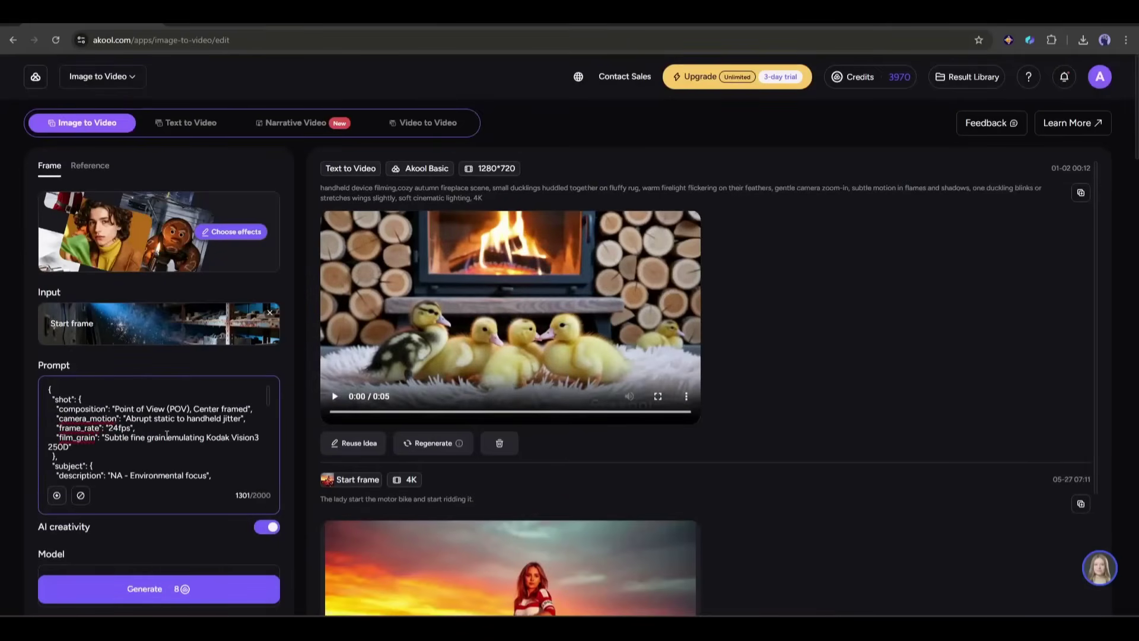
{"action": "scroll", "coordinate": [168, 458], "scroll_direction": "down", "scroll_amount": 8}
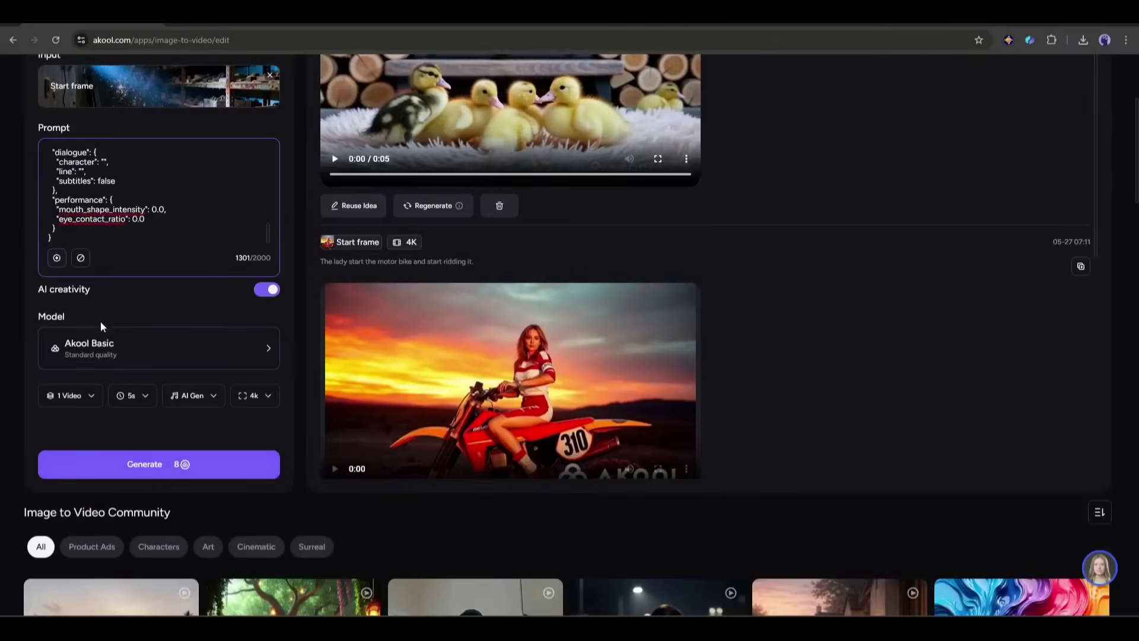
{"action": "left_click", "coordinate": [142, 343]}
{"action": "mouse_move", "coordinate": [401, 232]}
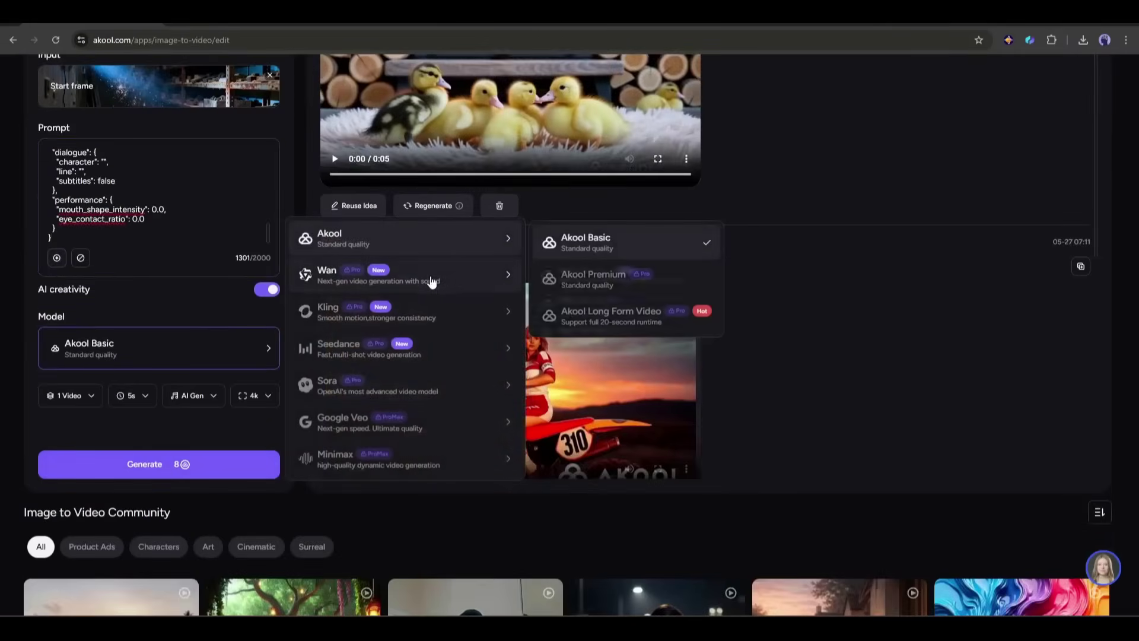
{"action": "mouse_move", "coordinate": [447, 280]}
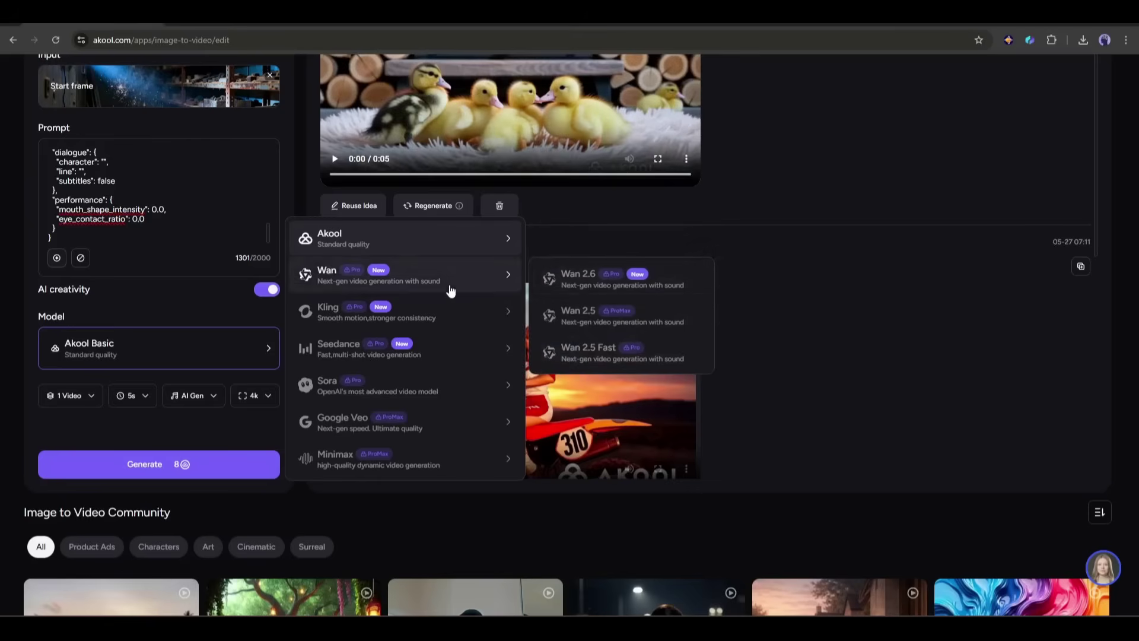
{"action": "mouse_move", "coordinate": [449, 315]}
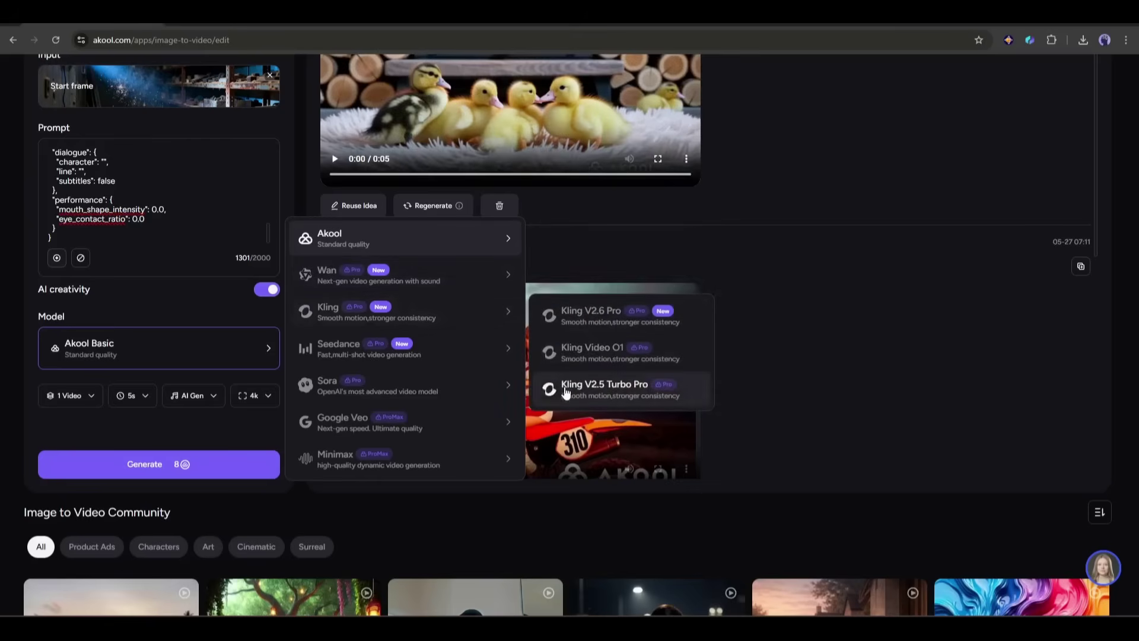
{"action": "mouse_move", "coordinate": [454, 364]}
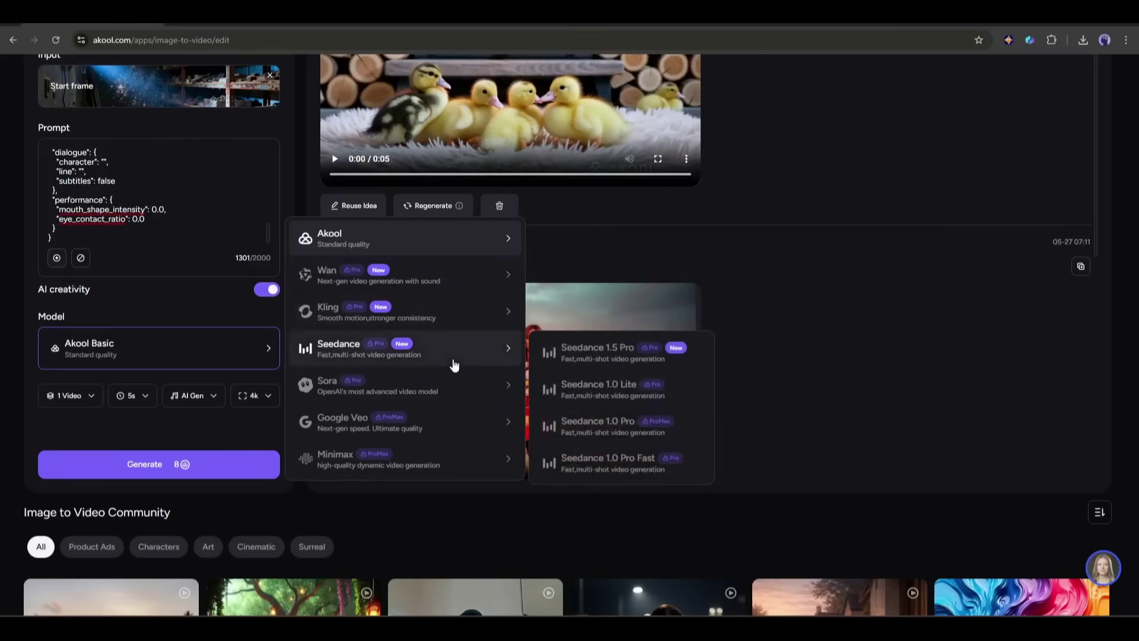
{"action": "mouse_move", "coordinate": [448, 438]}
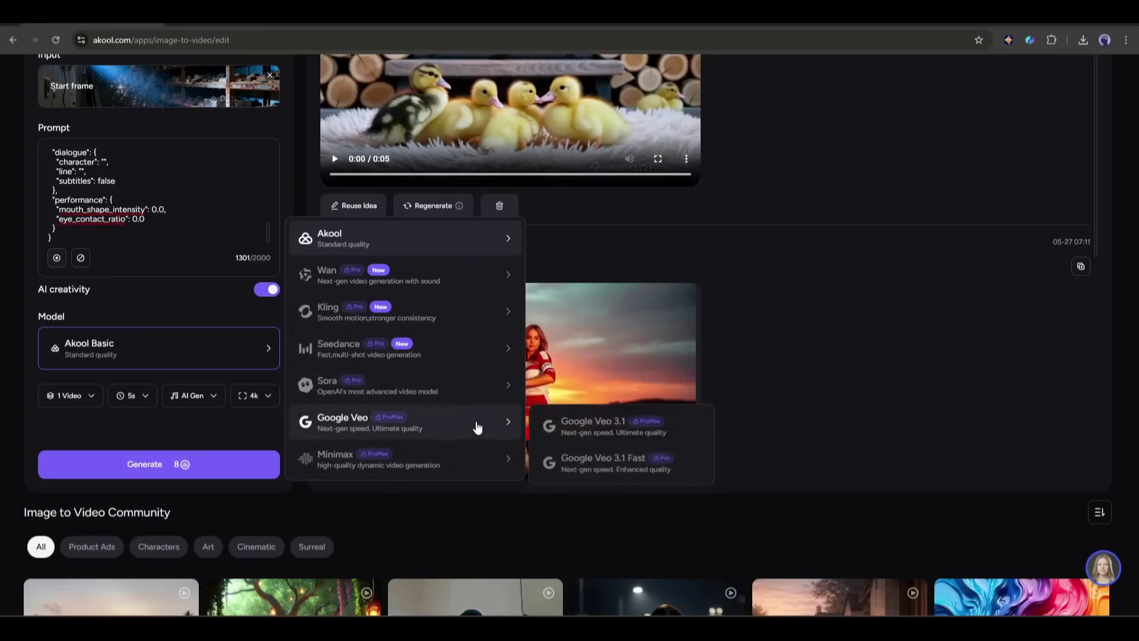
{"action": "left_click", "coordinate": [569, 425]}
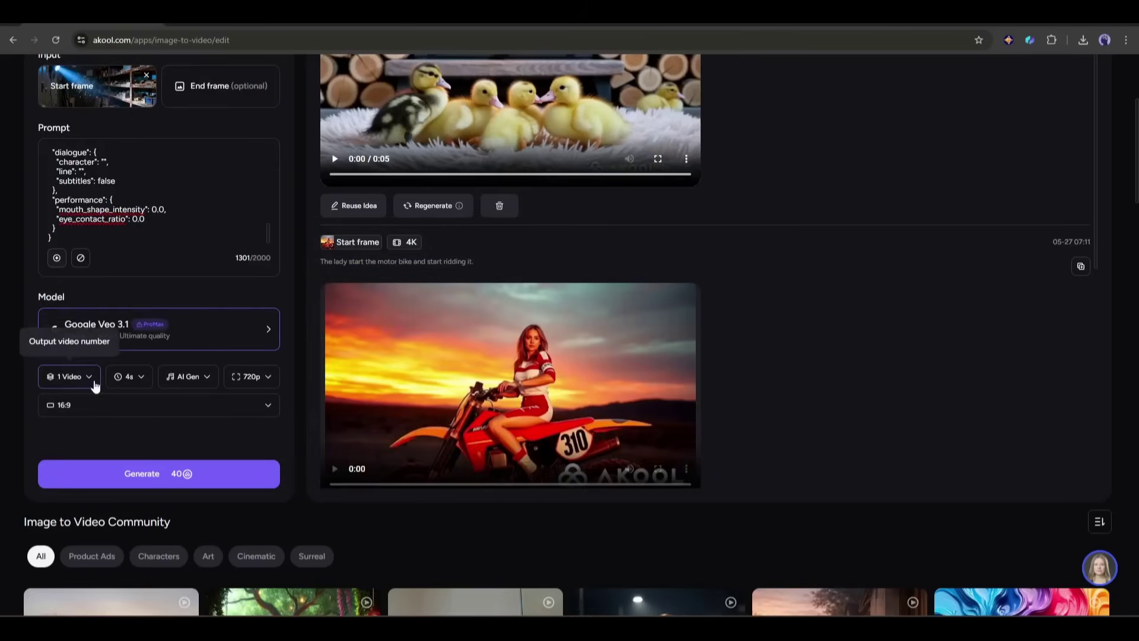
Set the video length to 8s with AI Gen audio, then remove the start frame image
{"action": "left_click", "coordinate": [64, 376]}
{"action": "left_click", "coordinate": [127, 378]}
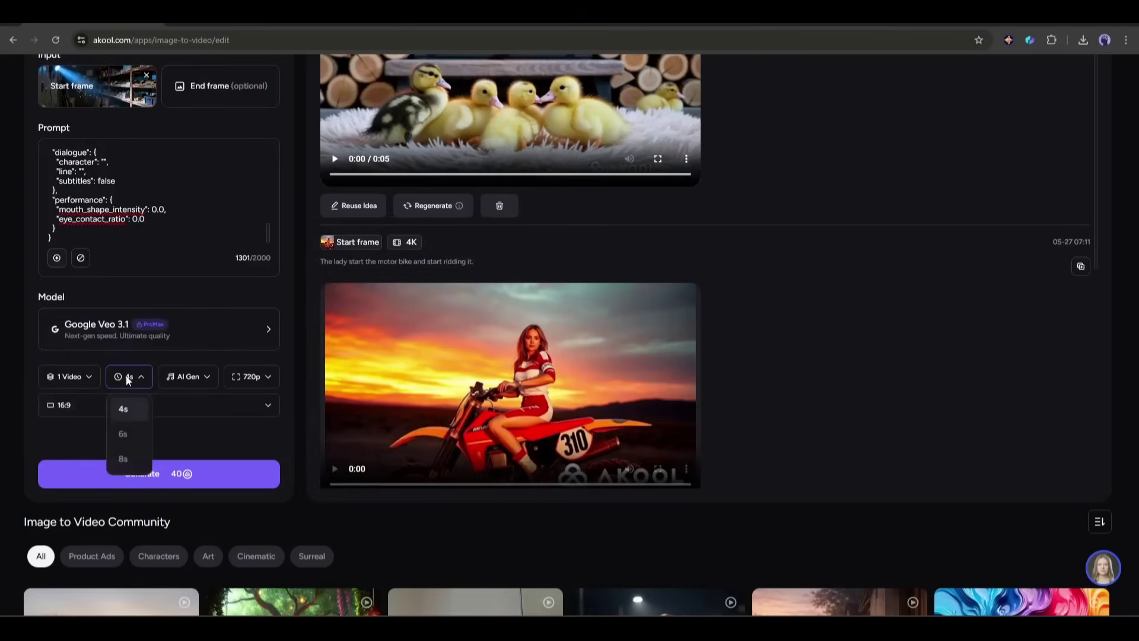
{"action": "left_click", "coordinate": [123, 458]}
{"action": "left_click", "coordinate": [205, 374]}
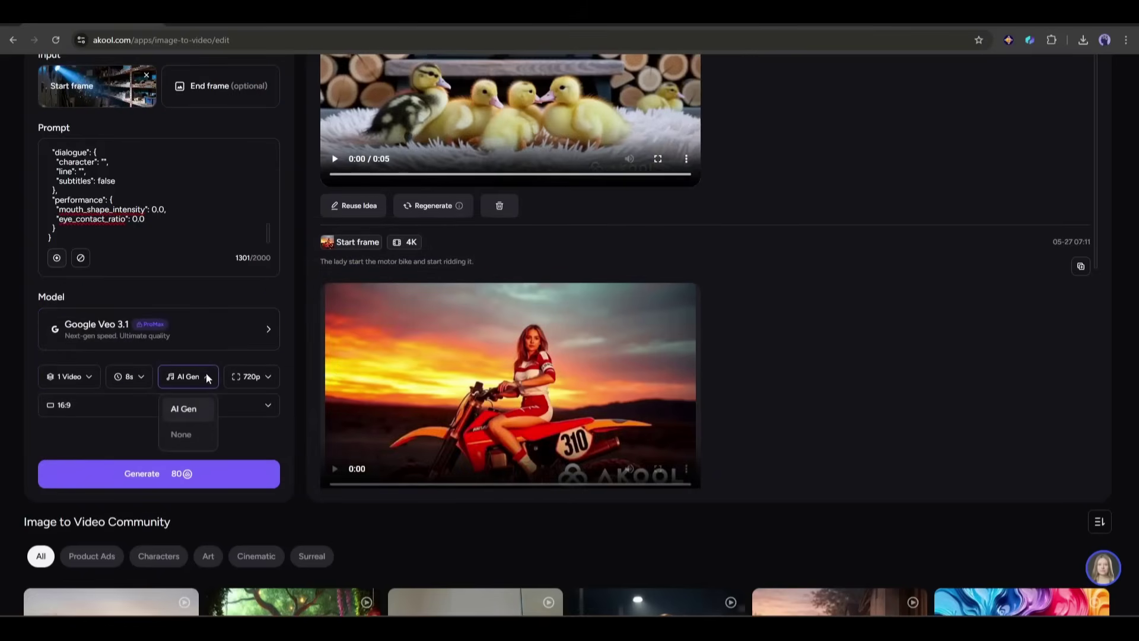
{"action": "left_click", "coordinate": [192, 415]}
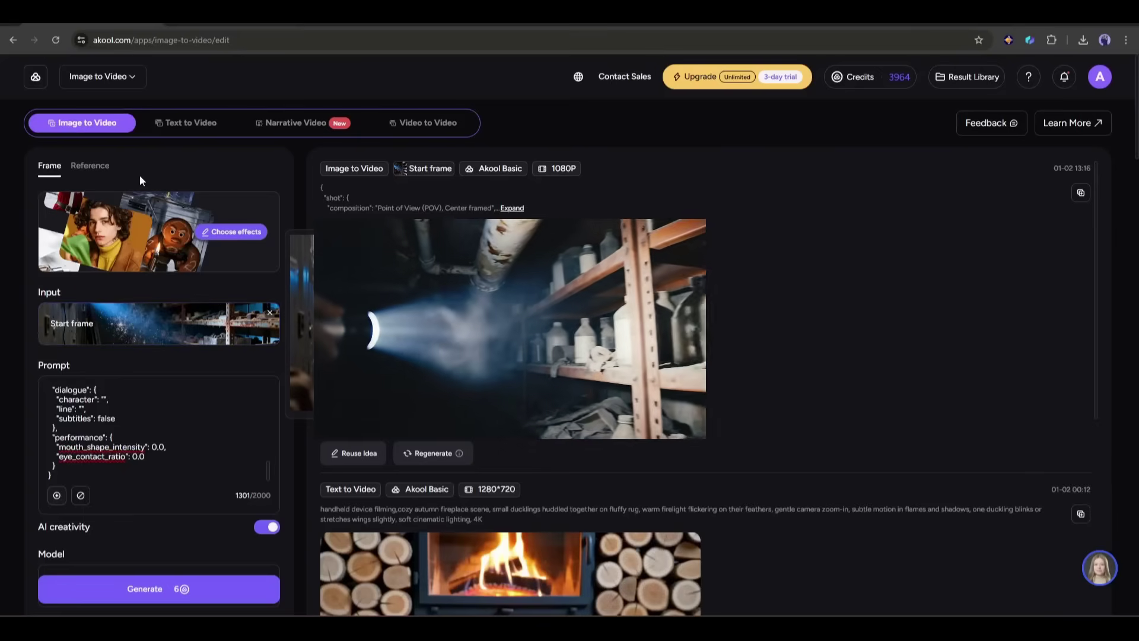
{"action": "left_click", "coordinate": [270, 312]}
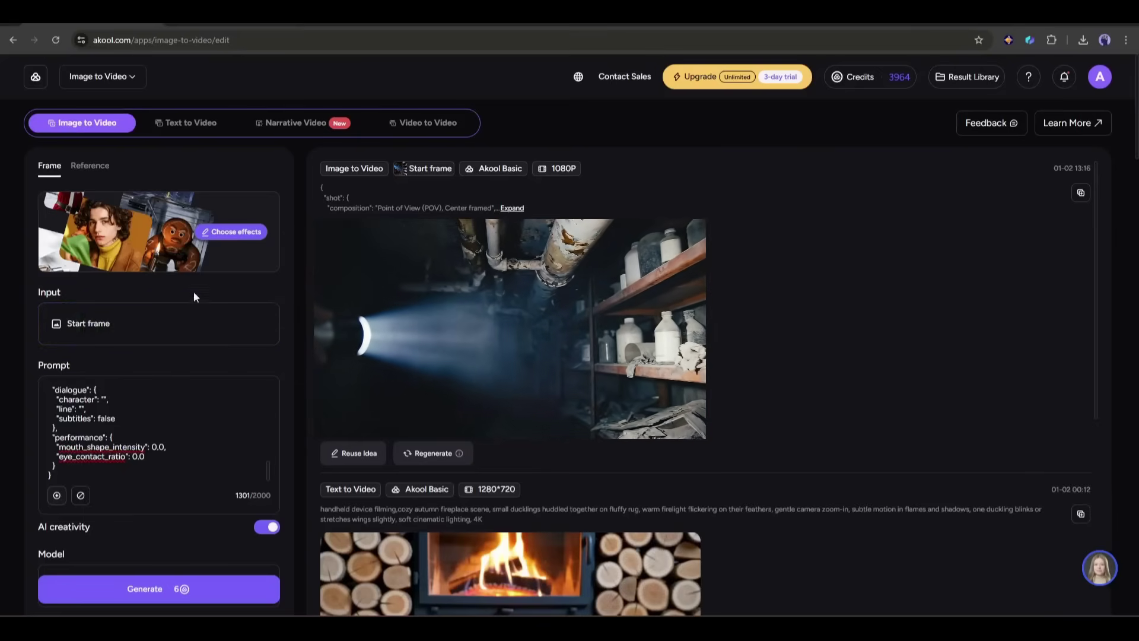
{"action": "left_click", "coordinate": [170, 330]}
Use the girl image as the start frame, choose Google Veo 3.1 and generate the Scene 02 video
{"action": "double_click", "coordinate": [600, 218]}
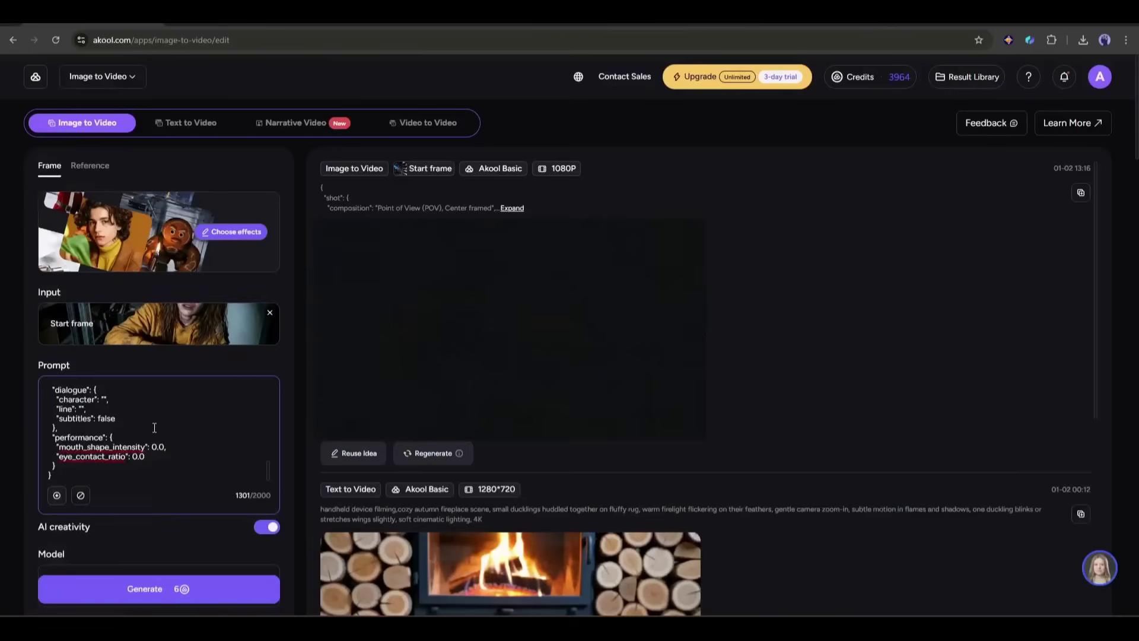
{"action": "left_click", "coordinate": [153, 509]}
{"action": "left_click", "coordinate": [588, 543]}
{"action": "scroll", "coordinate": [152, 446], "scroll_direction": "down", "scroll_amount": 3}
{"action": "left_click", "coordinate": [158, 522]}
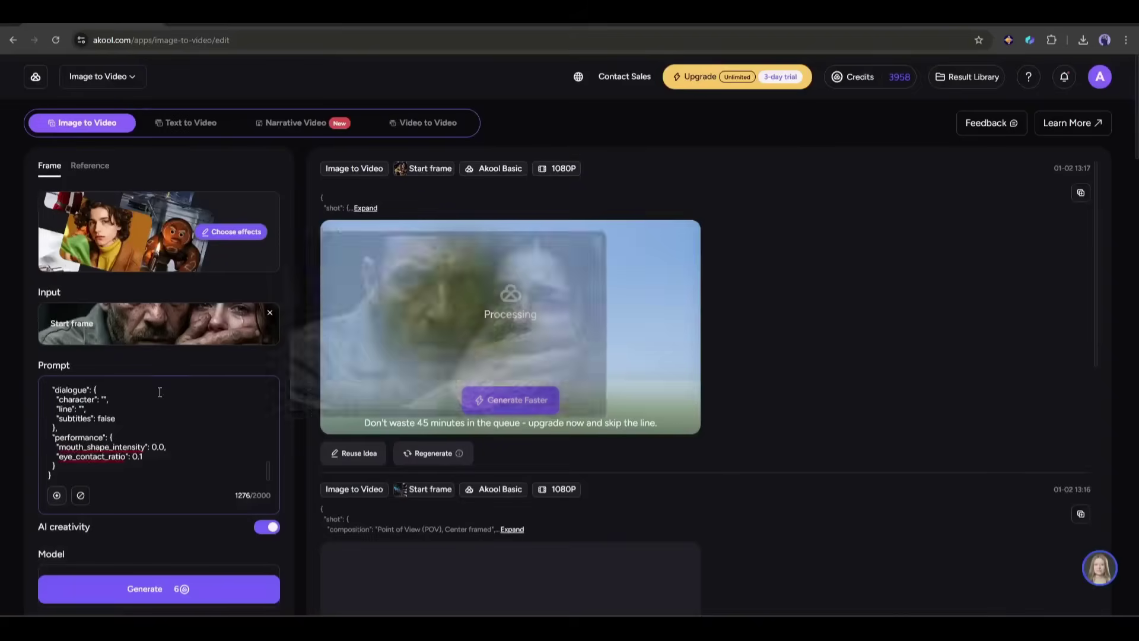
{"action": "scroll", "coordinate": [147, 441], "scroll_direction": "down", "scroll_amount": 1}
{"action": "scroll", "coordinate": [148, 440], "scroll_direction": "up", "scroll_amount": 1}
Start the Scene 03 generation, then scroll through the results to review the finished clips
{"action": "left_click", "coordinate": [169, 587]}
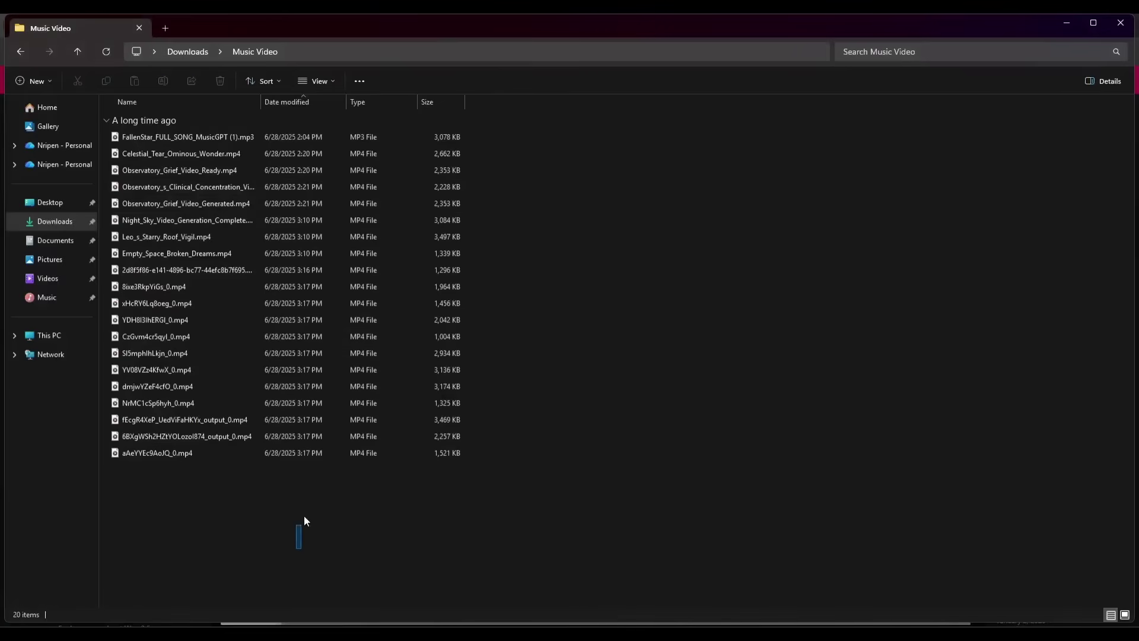
{"action": "left_click_drag", "start_coordinate": [304, 517], "coordinate": [289, 102]}
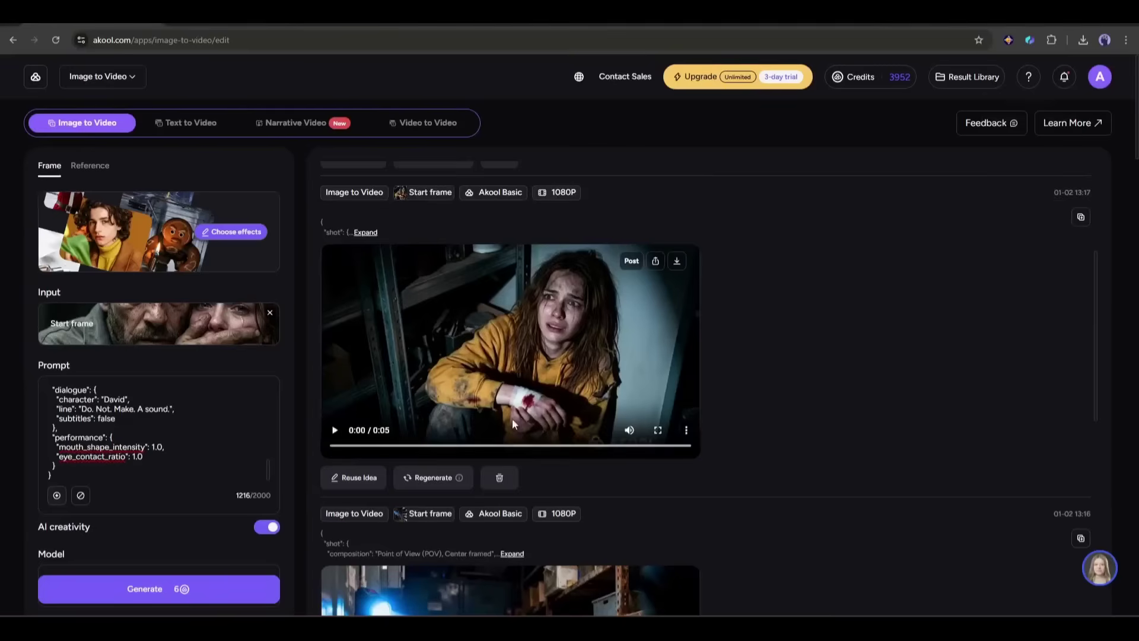
{"action": "scroll", "coordinate": [533, 415], "scroll_direction": "down", "scroll_amount": 2}
{"action": "scroll", "coordinate": [532, 416], "scroll_direction": "up", "scroll_amount": 5}
{"action": "scroll", "coordinate": [533, 415], "scroll_direction": "down", "scroll_amount": 5}
{"action": "scroll", "coordinate": [532, 416], "scroll_direction": "down", "scroll_amount": 3}
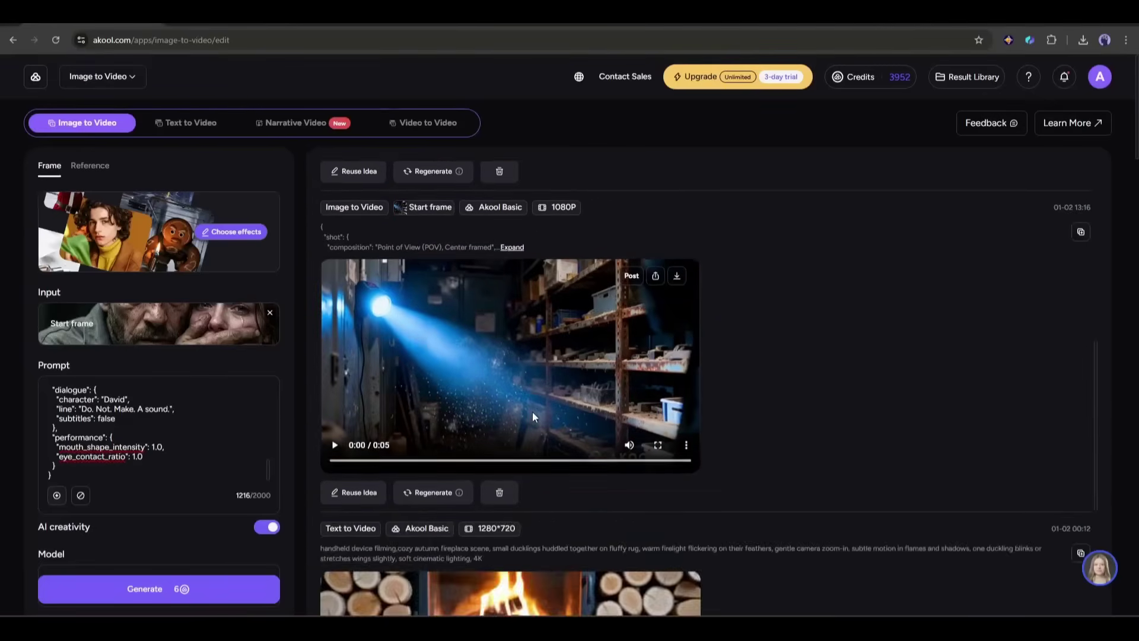
{"action": "scroll", "coordinate": [542, 416], "scroll_direction": "up", "scroll_amount": 2}
{"action": "scroll", "coordinate": [854, 433], "scroll_direction": "up", "scroll_amount": 1}
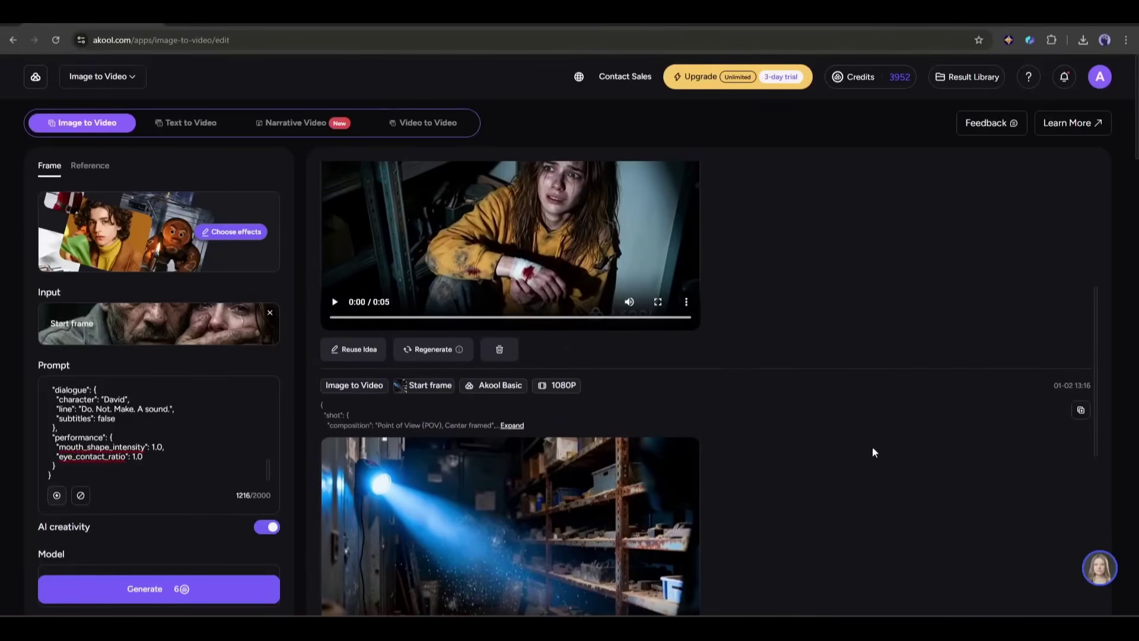
{"action": "scroll", "coordinate": [860, 456], "scroll_direction": "up", "scroll_amount": 2}
{"action": "scroll", "coordinate": [856, 460], "scroll_direction": "up", "scroll_amount": 3}
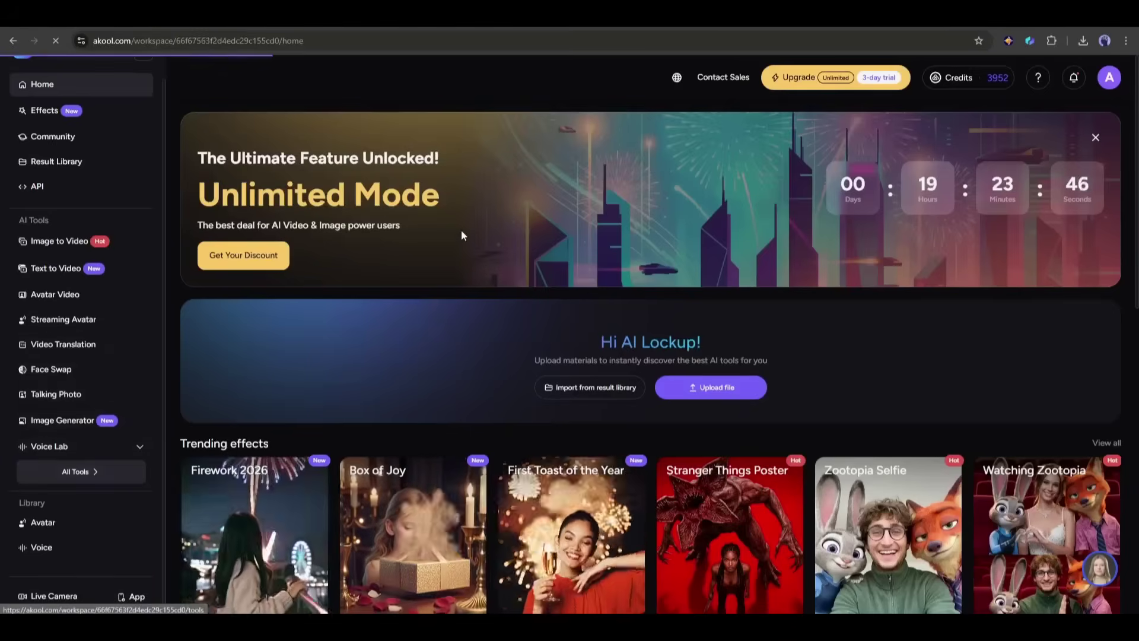
Add the first TalkingAvatar clip from the Avatar library to the timeline
{"action": "scroll", "coordinate": [491, 221], "scroll_direction": "down", "scroll_amount": 2}
{"action": "scroll", "coordinate": [925, 489], "scroll_direction": "up", "scroll_amount": 2}
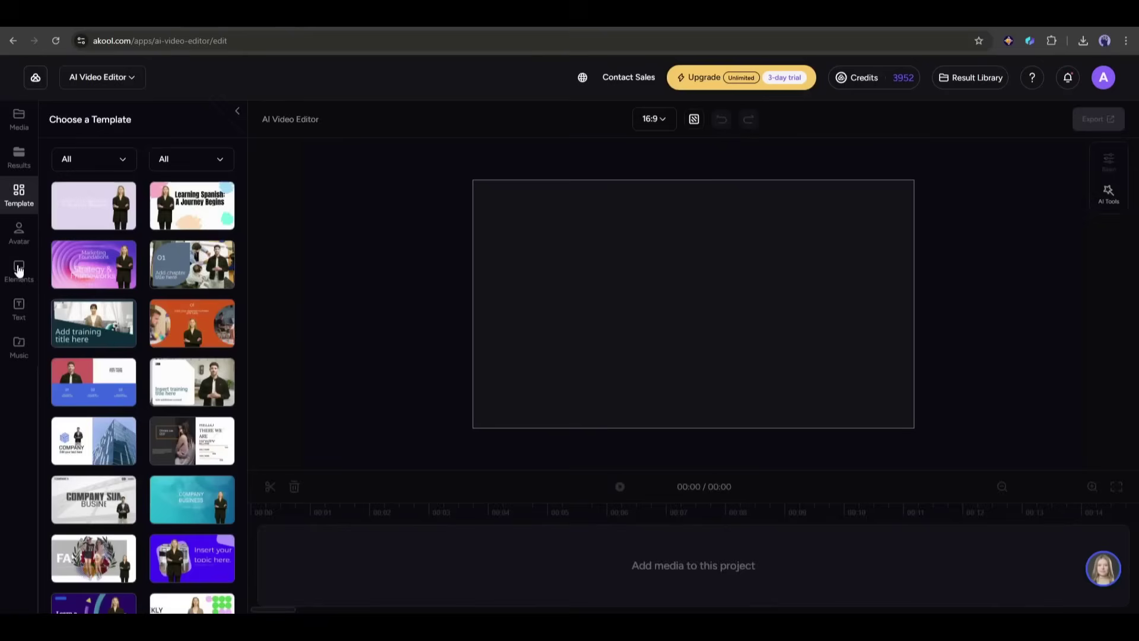
{"action": "left_click", "coordinate": [19, 233]}
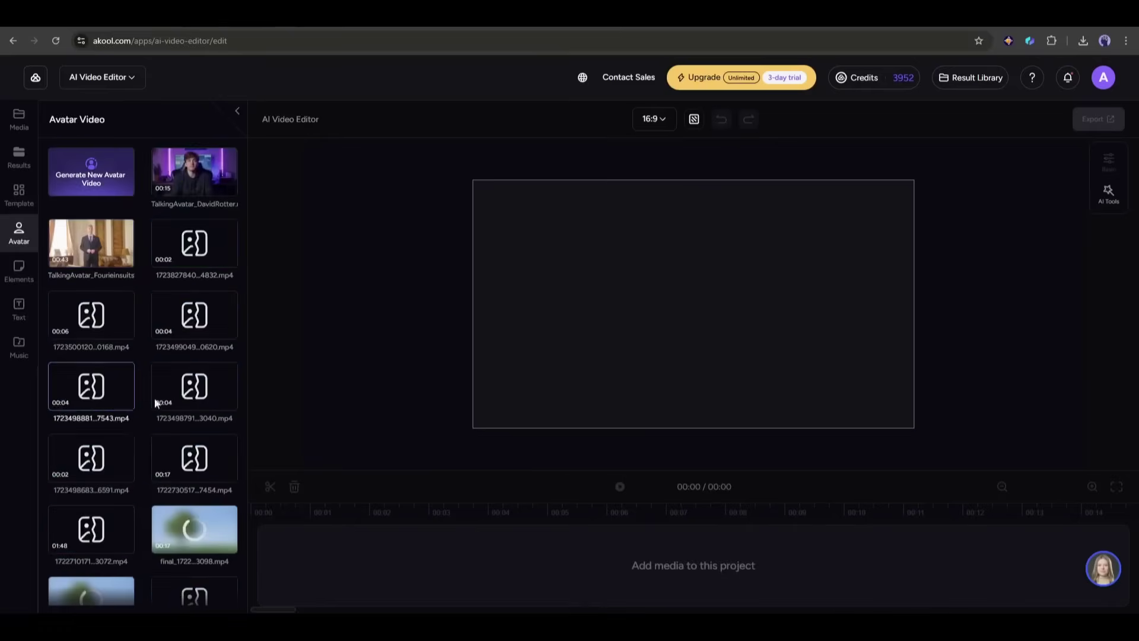
{"action": "left_click", "coordinate": [207, 194]}
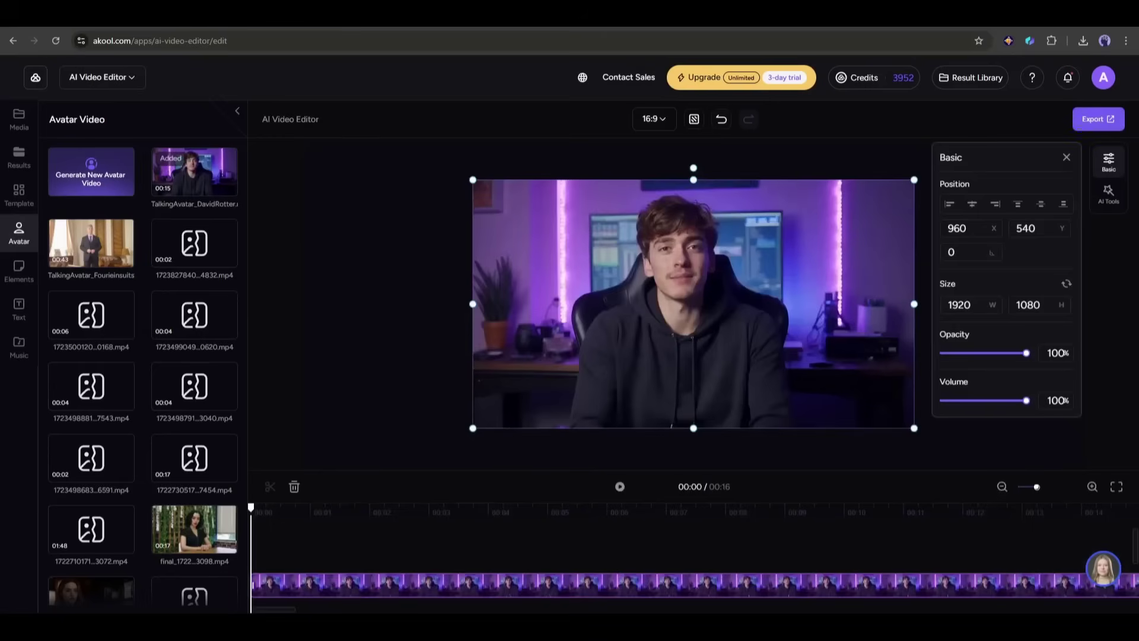